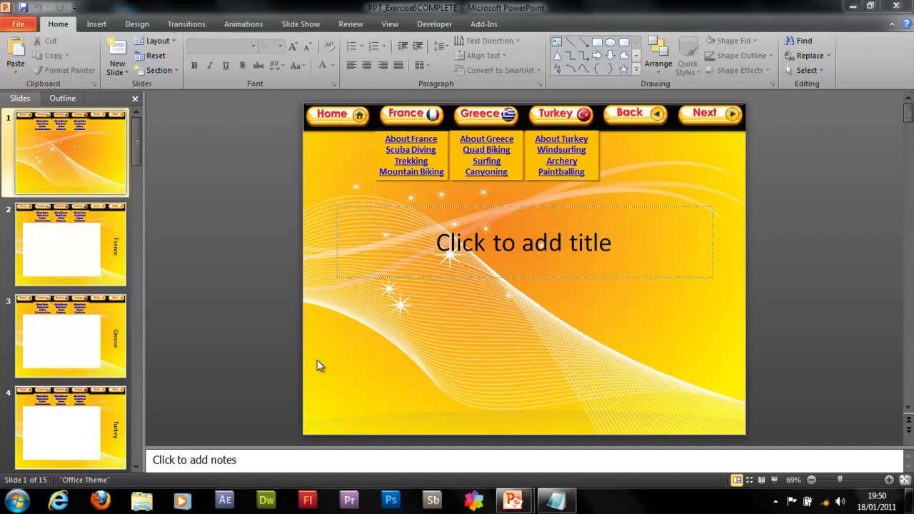
Step: Copy the blank title slide at the start of the presentation and paste five duplicates of it
{"action": "mouse_move", "coordinate": [132, 132]}
{"action": "left_mouse_down"}
{"action": "mouse_move", "coordinate": [134, 383]}
{"action": "mouse_move", "coordinate": [135, 143]}
{"action": "left_mouse_up"}
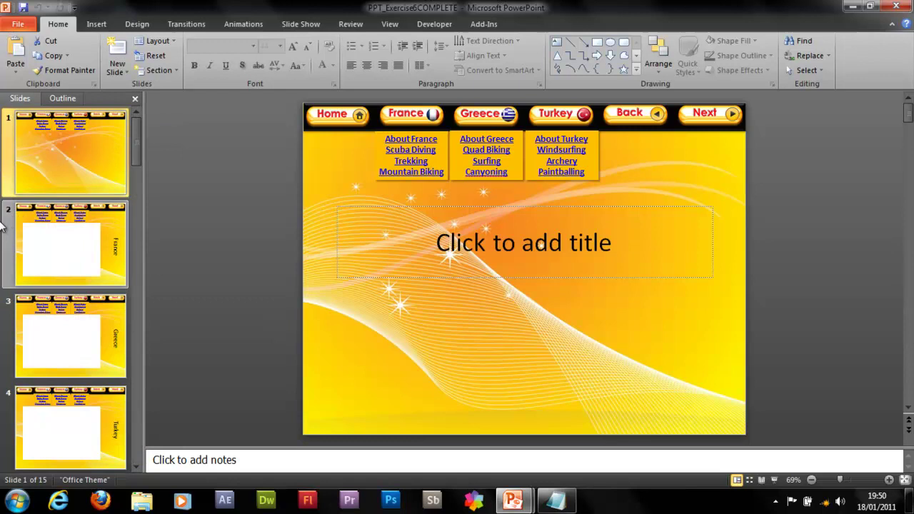
{"action": "left_click", "coordinate": [8, 223]}
{"action": "left_click", "coordinate": [35, 176]}
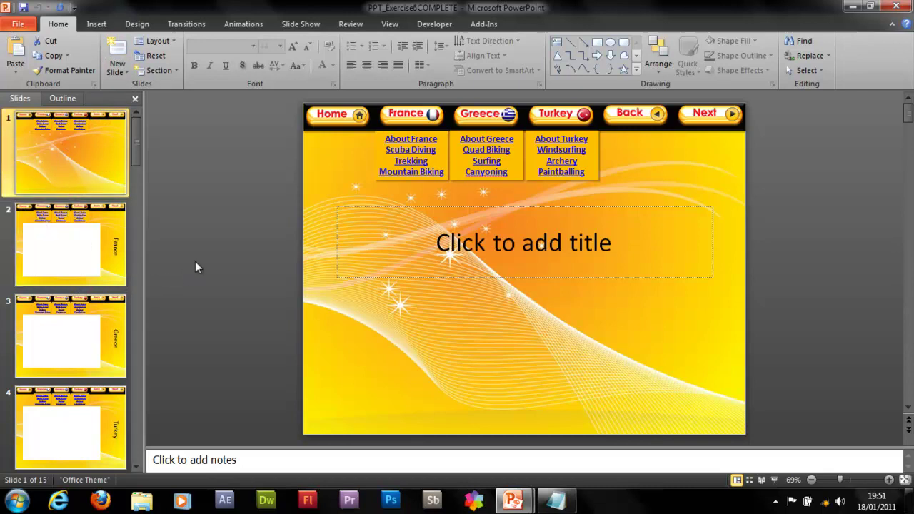
{"action": "key", "text": "ctrl+v"}
{"action": "key", "text": "ctrl+v"}
{"action": "key", "text": "ctrl+v"}
{"action": "key", "text": "ctrl+v"}
{"action": "key", "text": "ctrl+v"}
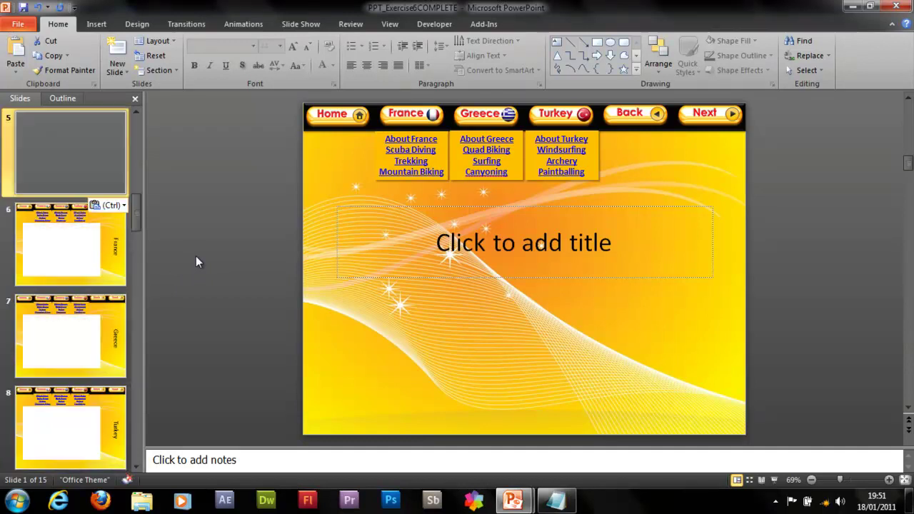
Step: Delete the surplus pasted title slides, keeping only one duplicate as slide 2
{"action": "left_click", "coordinate": [41, 136]}
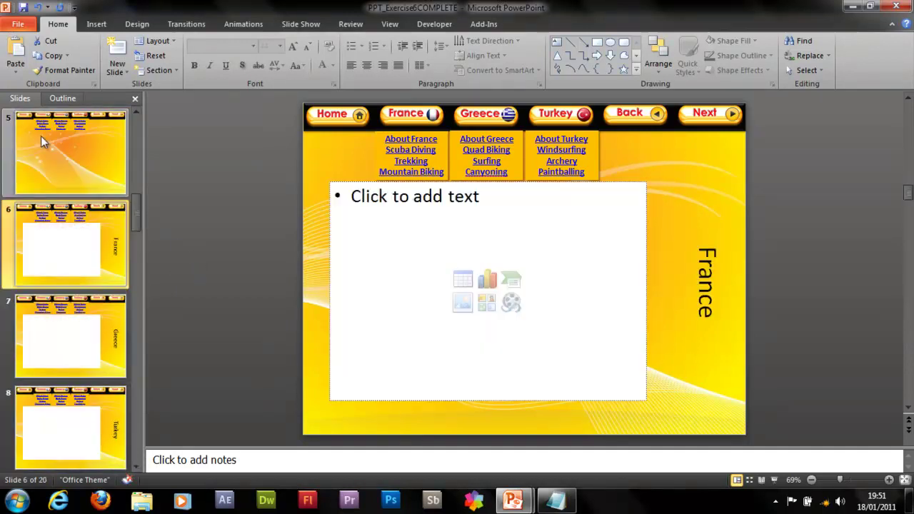
{"action": "key", "text": "Delete"}
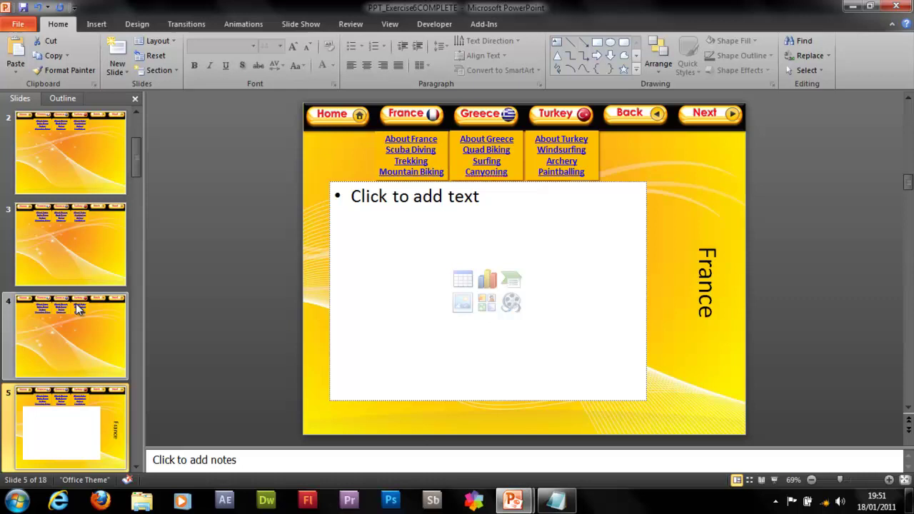
{"action": "left_click", "coordinate": [77, 326]}
{"action": "key", "text": "Delete"}
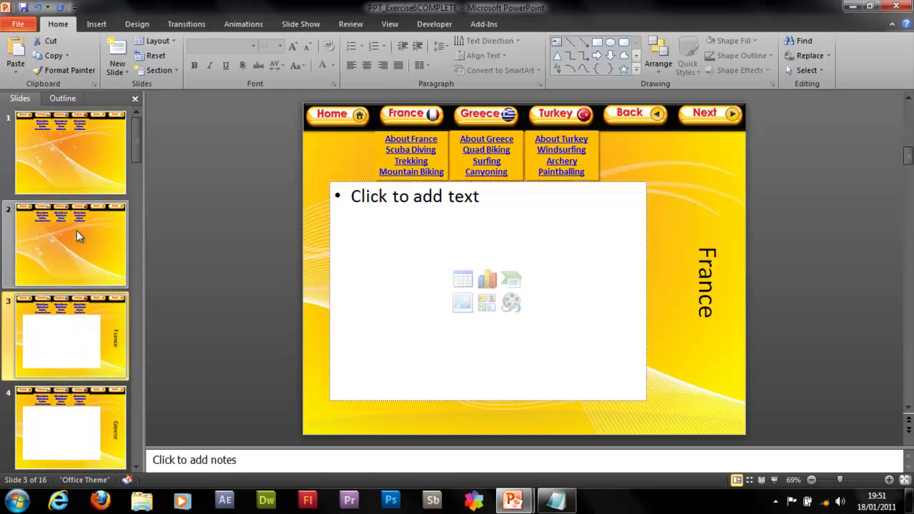
Step: On slide 2, narrow the title placeholder to about 14.4 cm and move it just below the navigation menus on the slide's right side
{"action": "left_click", "coordinate": [86, 239]}
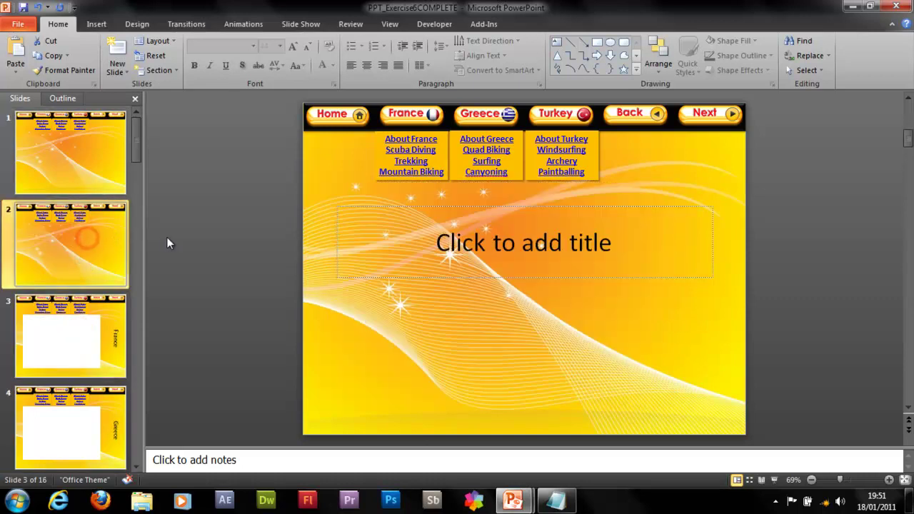
{"action": "left_click", "coordinate": [497, 207]}
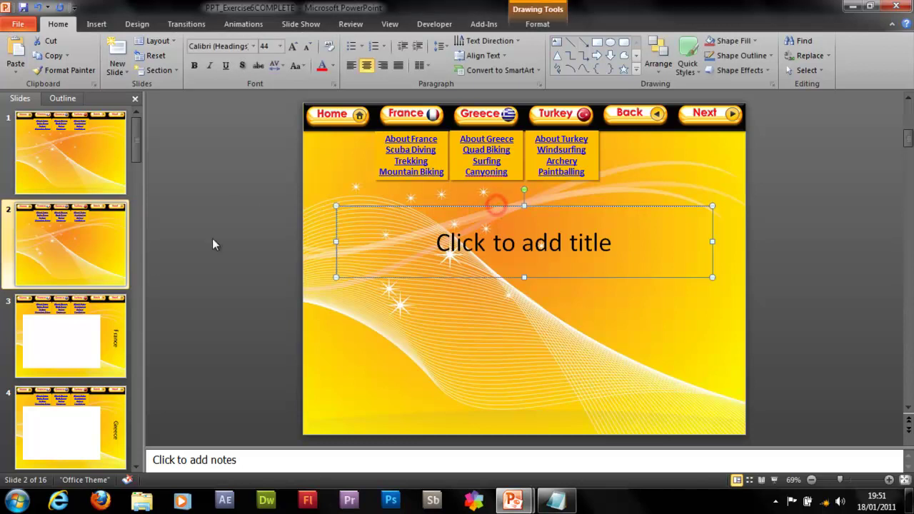
{"action": "left_click_drag", "start_coordinate": [336, 242], "coordinate": [493, 242]}
{"action": "left_click_drag", "start_coordinate": [535, 207], "coordinate": [552, 187]}
{"action": "left_click_drag", "start_coordinate": [510, 221], "coordinate": [480, 220]}
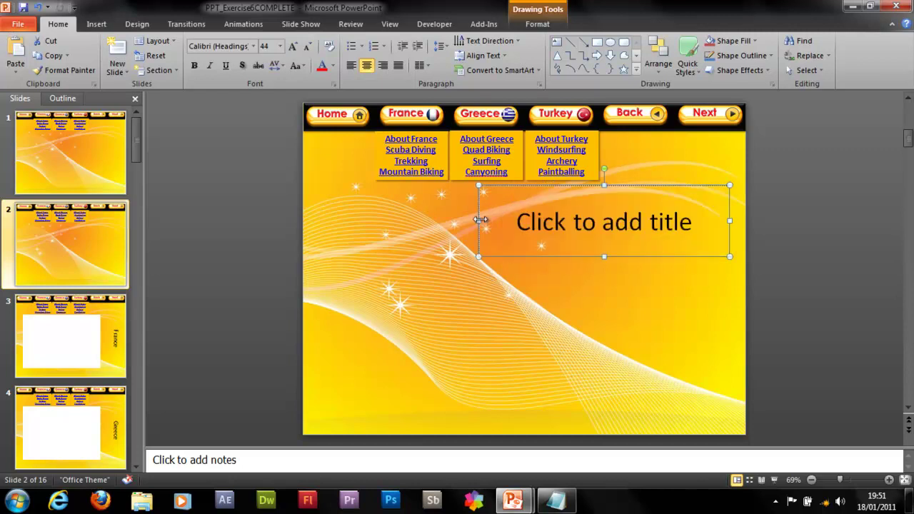
{"action": "left_click", "coordinate": [469, 317]}
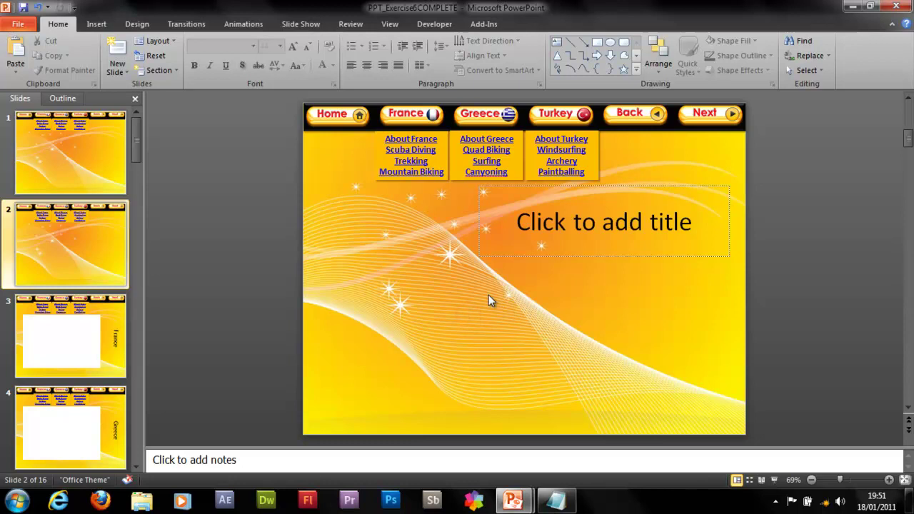
Step: Place a text box about 9 cm wide beneath the title placeholder, aligned with its left edge, and enter "1." in it
{"action": "left_click", "coordinate": [94, 26]}
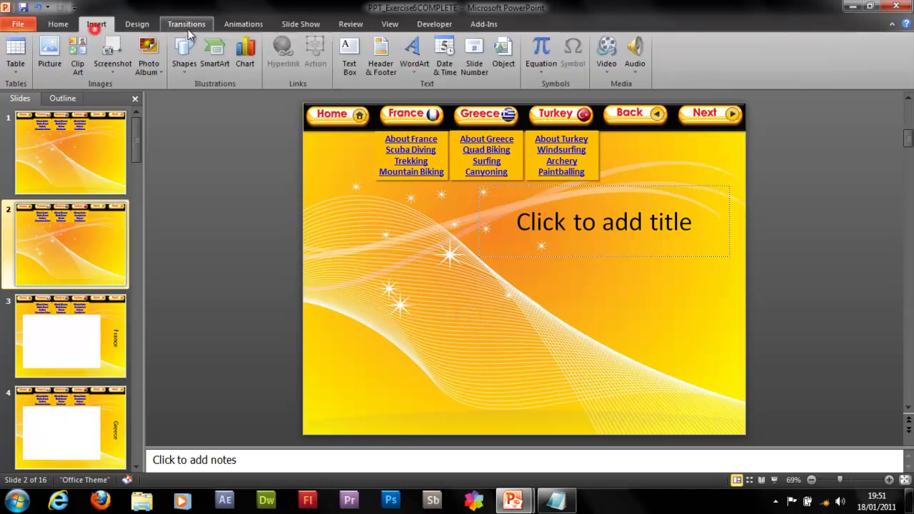
{"action": "left_click", "coordinate": [349, 56]}
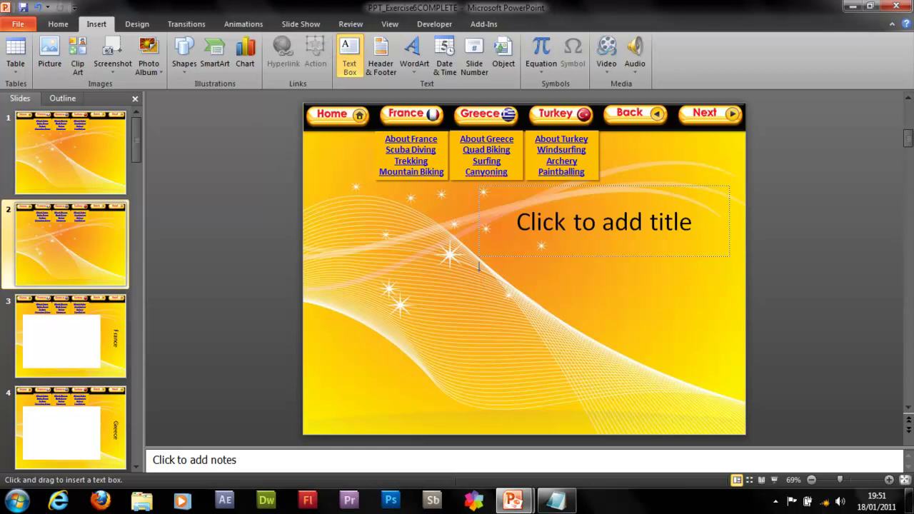
{"action": "mouse_move", "coordinate": [479, 270]}
{"action": "left_mouse_down"}
{"action": "mouse_move", "coordinate": [496, 288]}
{"action": "mouse_move", "coordinate": [616, 312]}
{"action": "mouse_move", "coordinate": [635, 298]}
{"action": "left_mouse_up"}
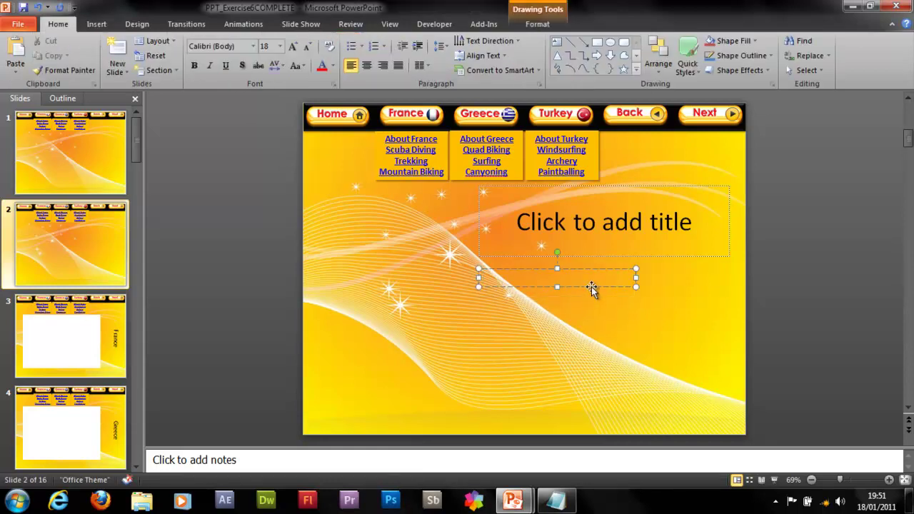
{"action": "left_click", "coordinate": [591, 304]}
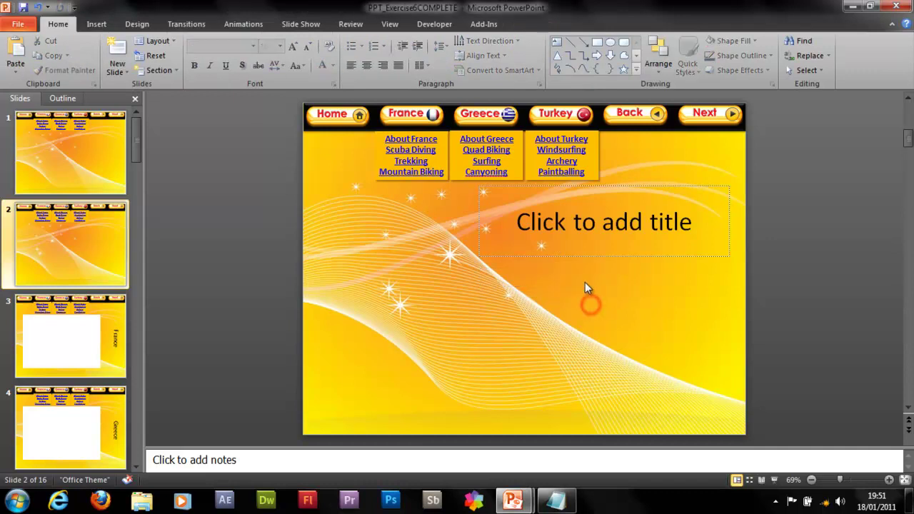
{"action": "key", "text": "ctrl+v"}
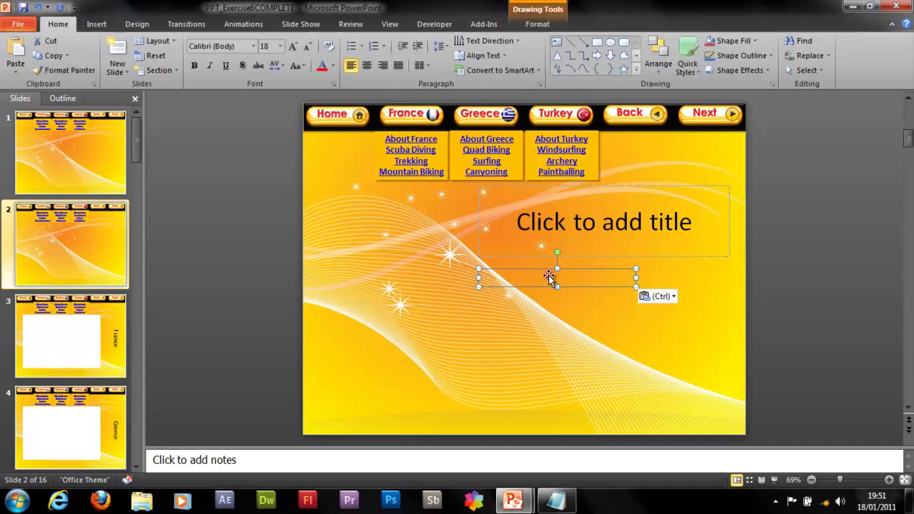
{"action": "double_click", "coordinate": [549, 276]}
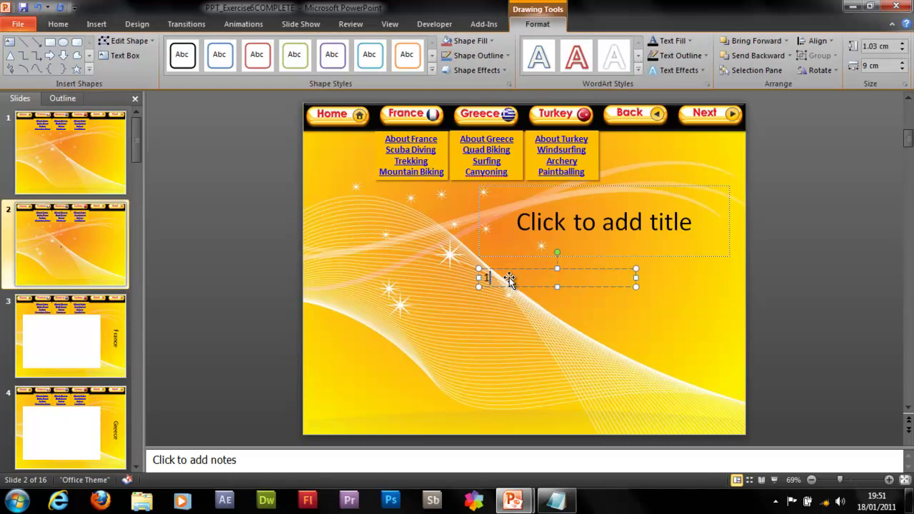
Step: Paste another copy of the text box, enter "2." in it and place it directly under the first one
{"action": "left_click", "coordinate": [532, 306]}
{"action": "key", "text": "ctrl+v"}
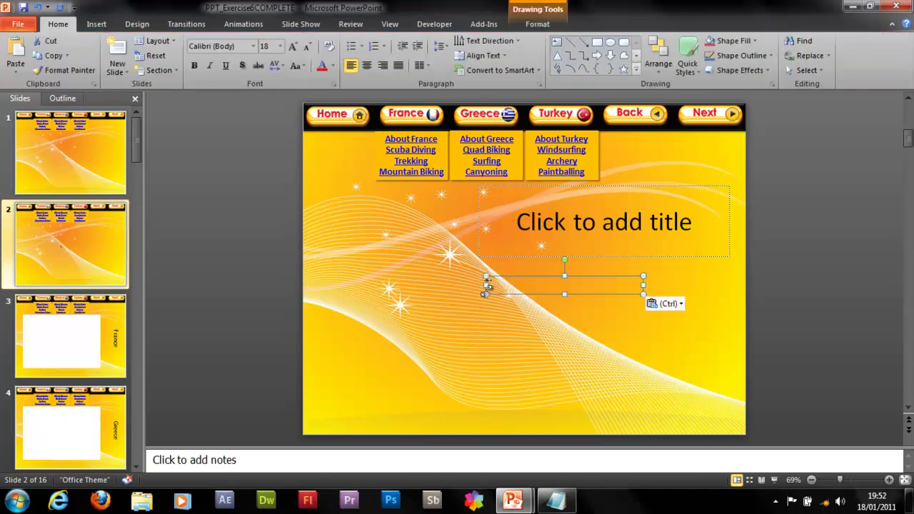
{"action": "type", "text": "2"}
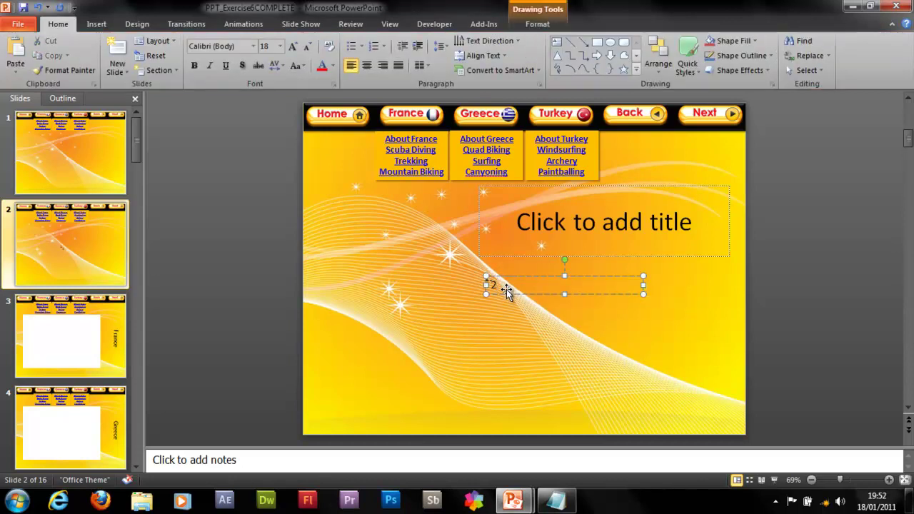
{"action": "mouse_move", "coordinate": [506, 293]}
{"action": "left_mouse_down"}
{"action": "mouse_move", "coordinate": [506, 312]}
{"action": "mouse_move", "coordinate": [504, 305]}
{"action": "left_mouse_up"}
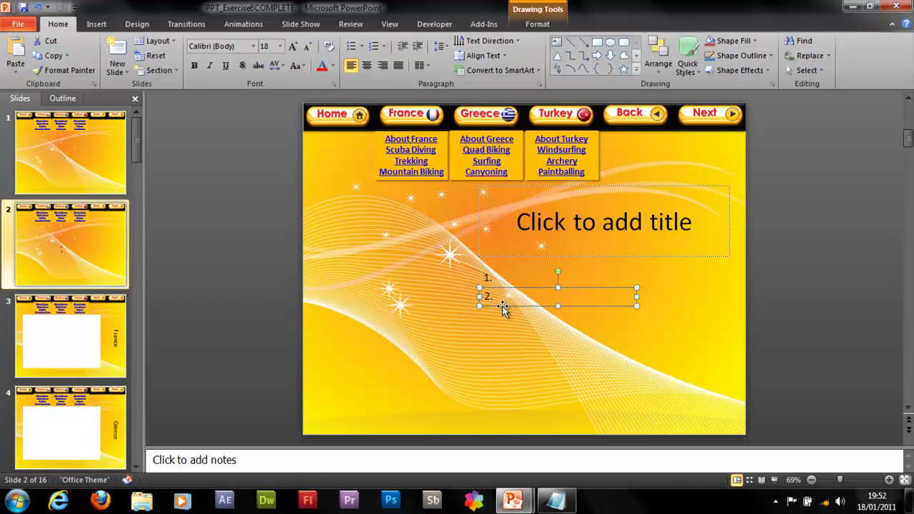
Step: Paste a third text box, enter "3." in it and place it directly under the second one
{"action": "left_click", "coordinate": [504, 336]}
{"action": "key", "text": "ctrl+v"}
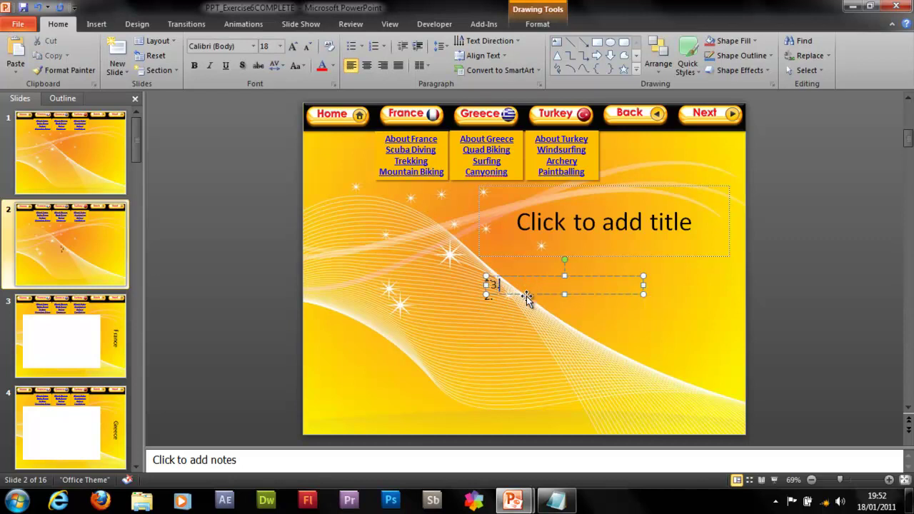
{"action": "left_click_drag", "start_coordinate": [527, 291], "coordinate": [525, 338]}
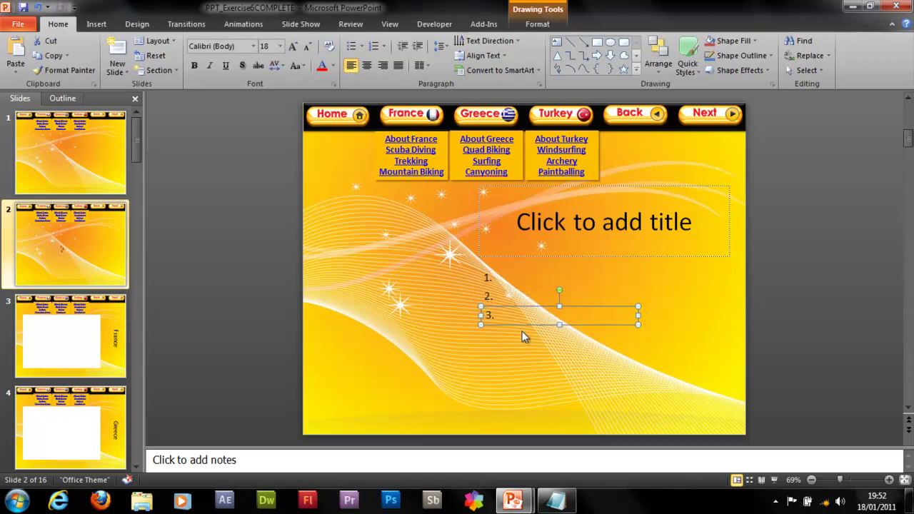
{"action": "left_click", "coordinate": [510, 365]}
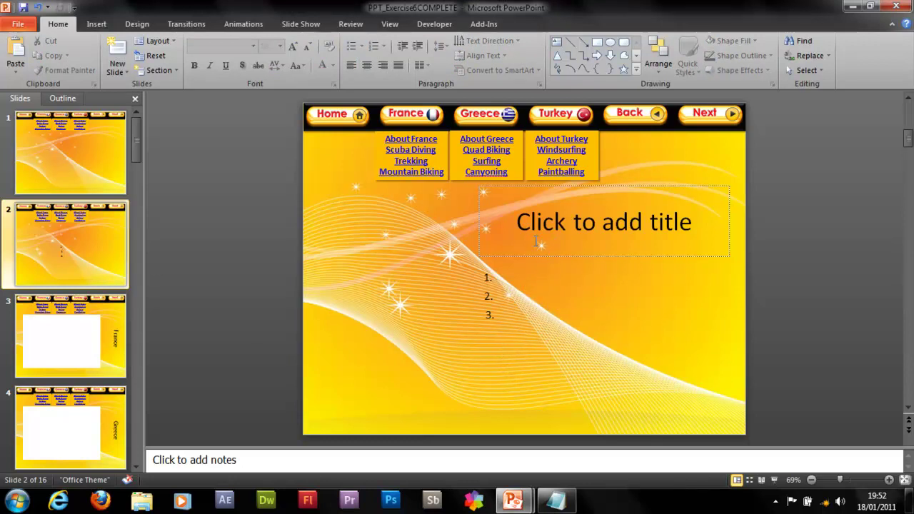
Step: Fill the title placeholder with a blue dark-variation linear gradient that darkens toward its bottom edge
{"action": "left_click", "coordinate": [521, 256]}
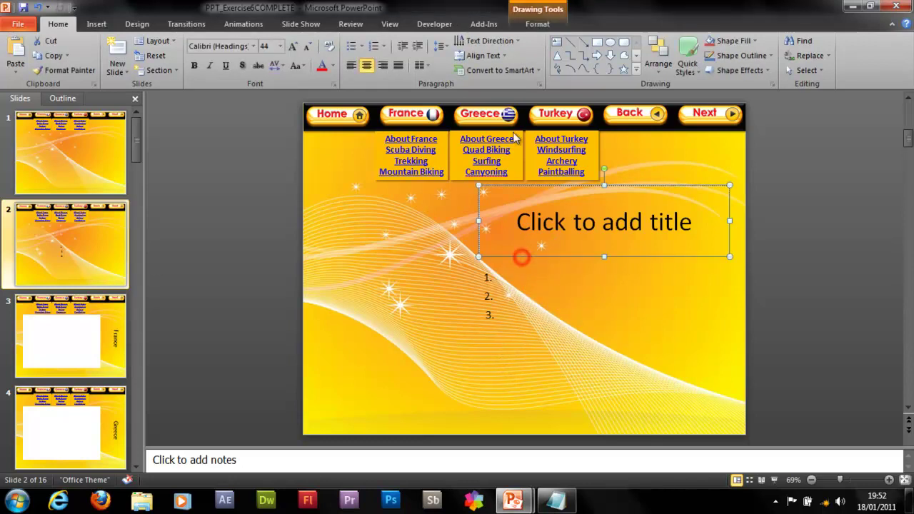
{"action": "left_click", "coordinate": [544, 25]}
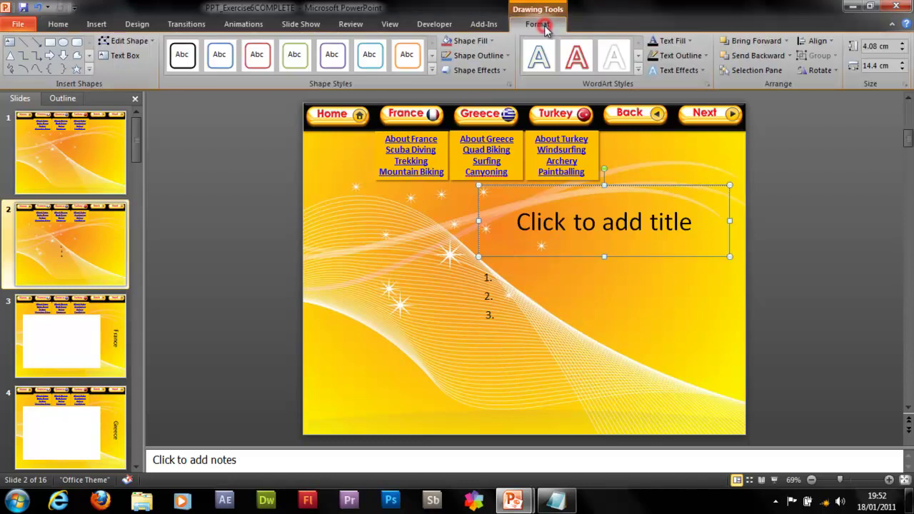
{"action": "left_click", "coordinate": [482, 40]}
{"action": "left_click", "coordinate": [495, 203]}
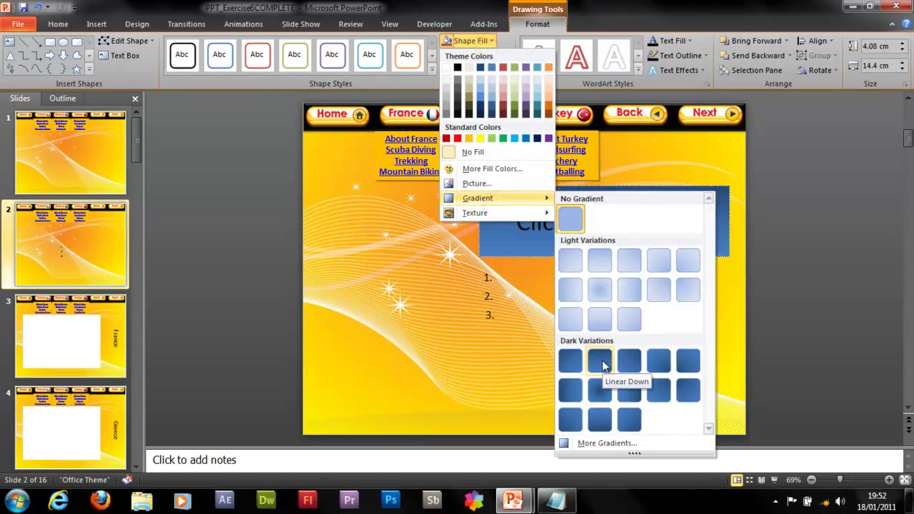
{"action": "left_click", "coordinate": [599, 421]}
{"action": "left_click", "coordinate": [578, 382]}
Step: Switch the text box numbered "1." to a gradient fill, keeping the Format Shape dialog clear of it
{"action": "left_click", "coordinate": [510, 278]}
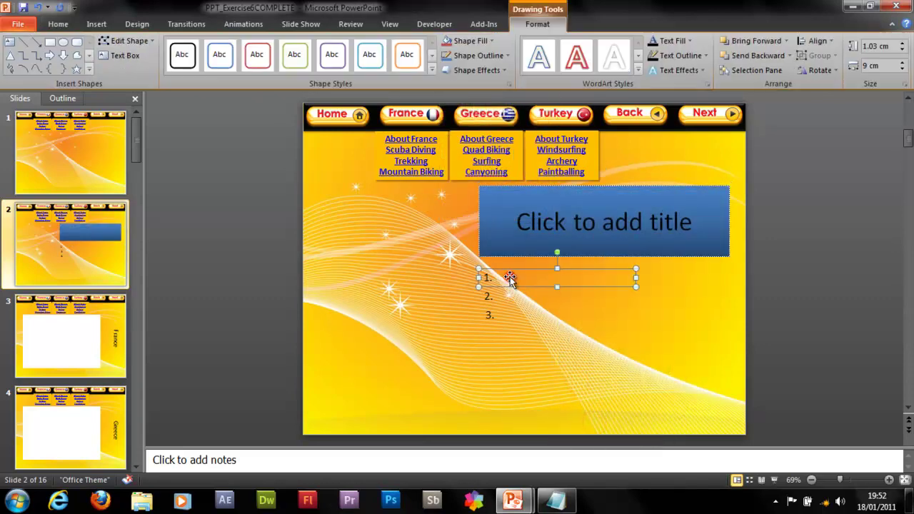
{"action": "left_click", "coordinate": [493, 40]}
{"action": "mouse_move", "coordinate": [503, 198]}
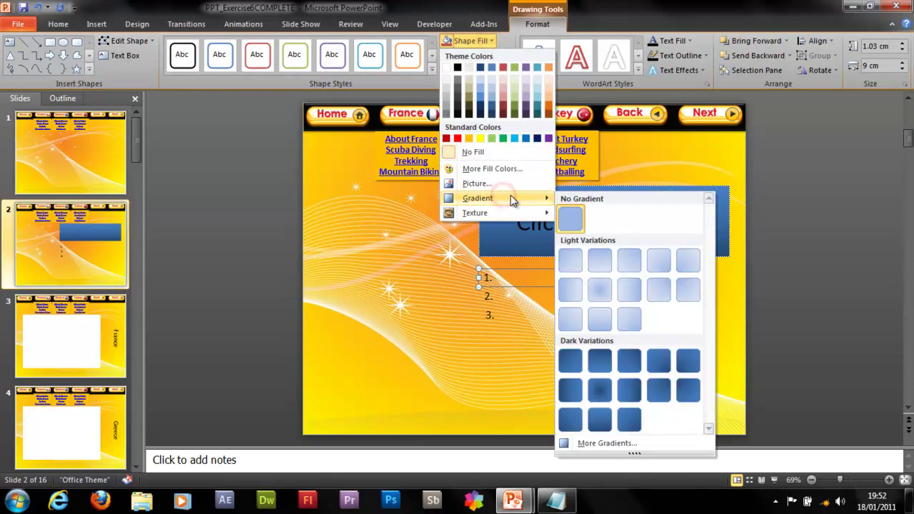
{"action": "left_click", "coordinate": [609, 443]}
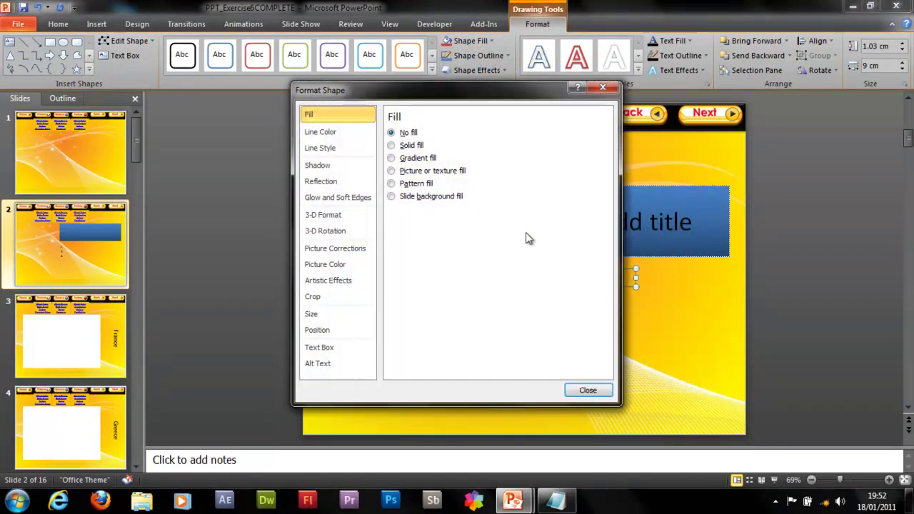
{"action": "left_click", "coordinate": [423, 162]}
{"action": "left_click_drag", "start_coordinate": [389, 92], "coordinate": [147, 105]}
Step: Try the brown-and-gold striped preset gradient on the text box numbered "1." and check the gradient direction options
{"action": "left_click", "coordinate": [225, 228]}
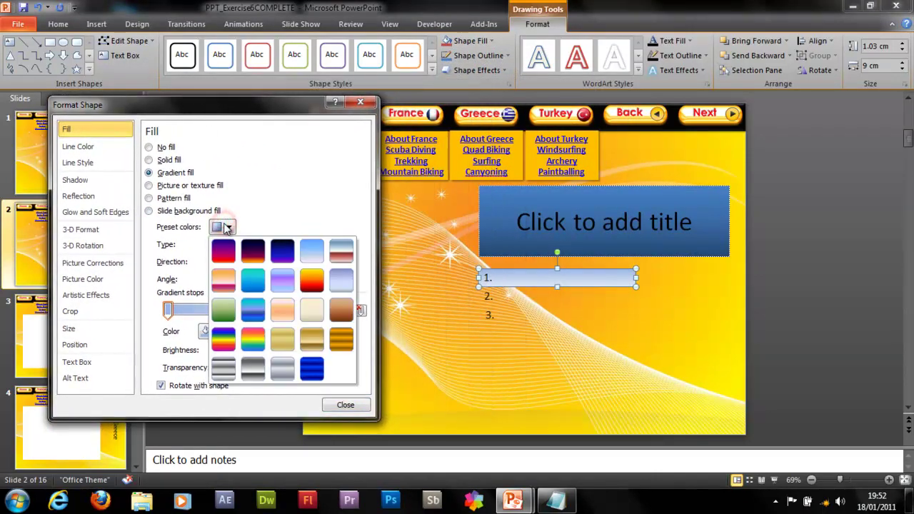
{"action": "left_click", "coordinate": [225, 227]}
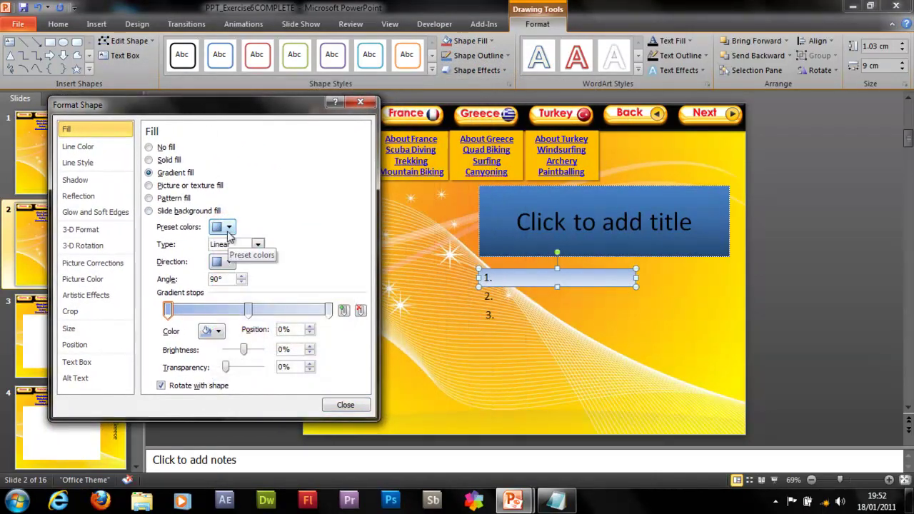
{"action": "left_click", "coordinate": [226, 228]}
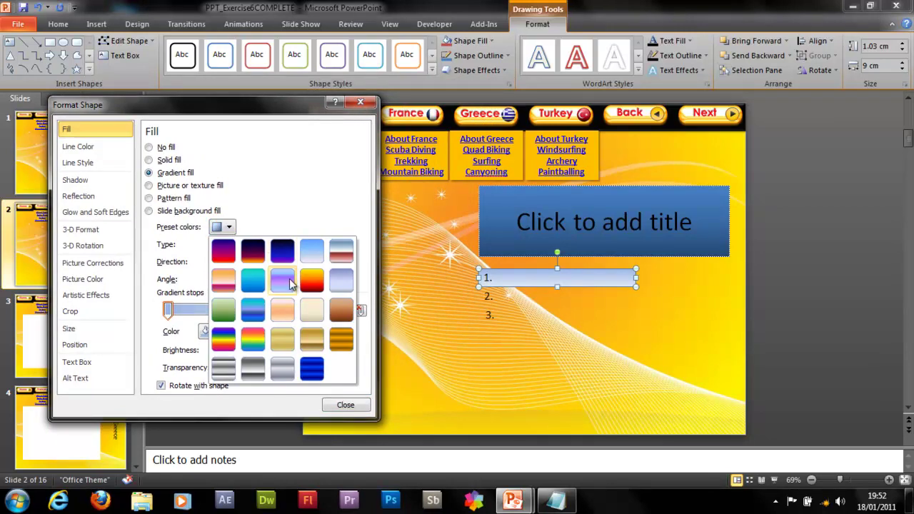
{"action": "left_click", "coordinate": [342, 340]}
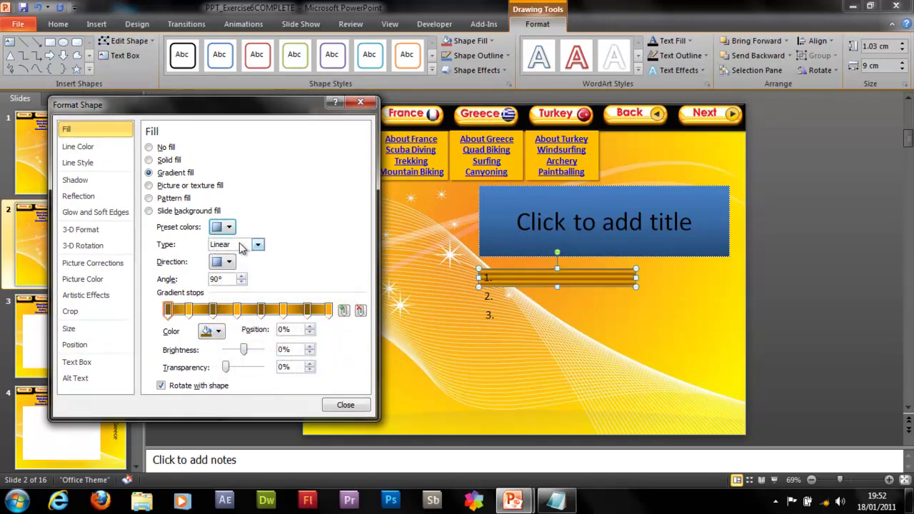
{"action": "left_click", "coordinate": [227, 263]}
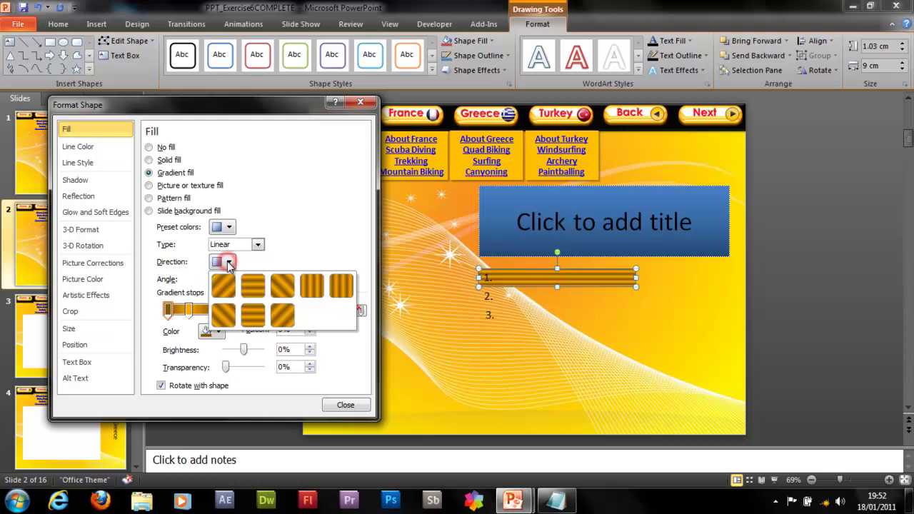
{"action": "left_click", "coordinate": [226, 262]}
Step: Apply the yellow-to-red preset gradient colours to the text box numbered "1."
{"action": "left_click", "coordinate": [220, 227]}
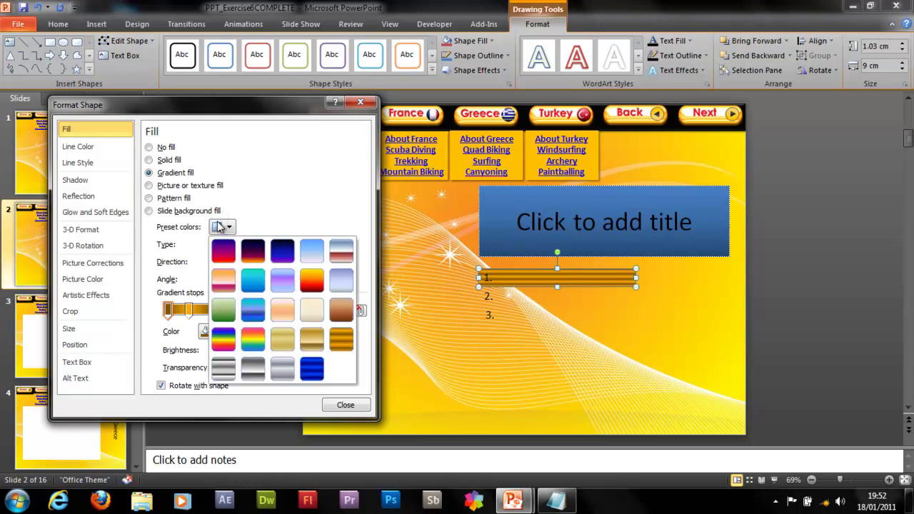
{"action": "left_click", "coordinate": [313, 282]}
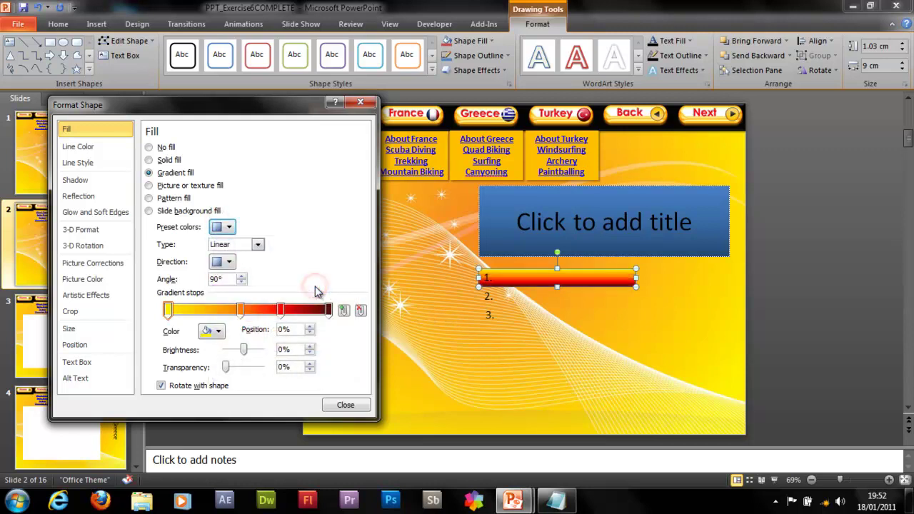
Step: Recolour the 70% and 100% gradient stops of the text box numbered "1." to standard orange
{"action": "left_click", "coordinate": [218, 331]}
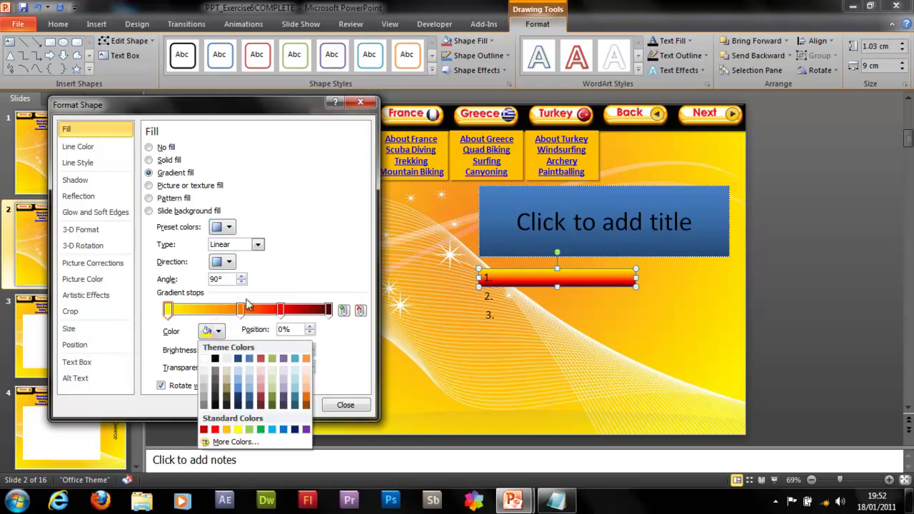
{"action": "left_click", "coordinate": [240, 309]}
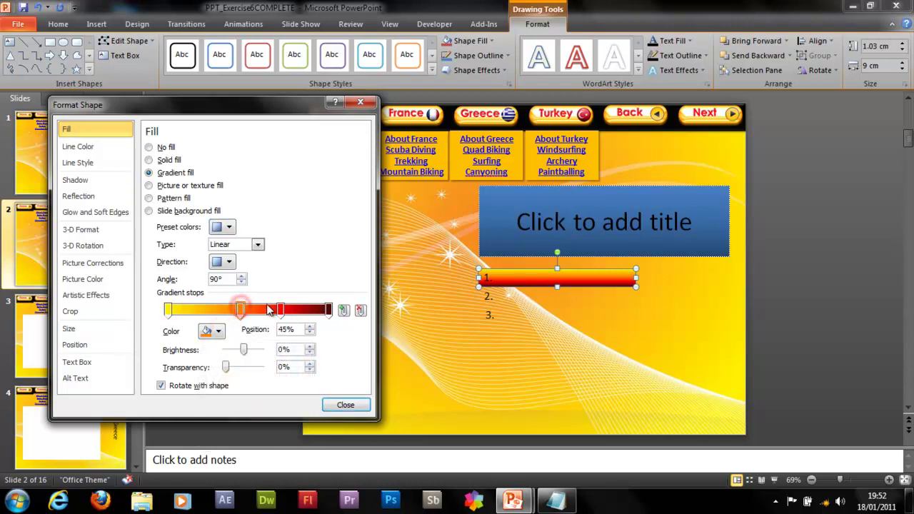
{"action": "left_click", "coordinate": [280, 309]}
{"action": "left_click", "coordinate": [213, 332]}
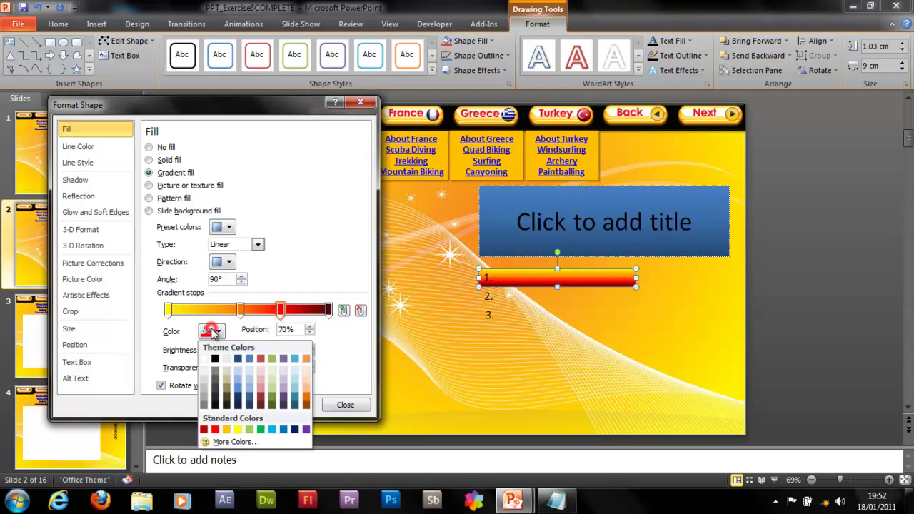
{"action": "left_click", "coordinate": [226, 429]}
{"action": "left_click", "coordinate": [328, 310]}
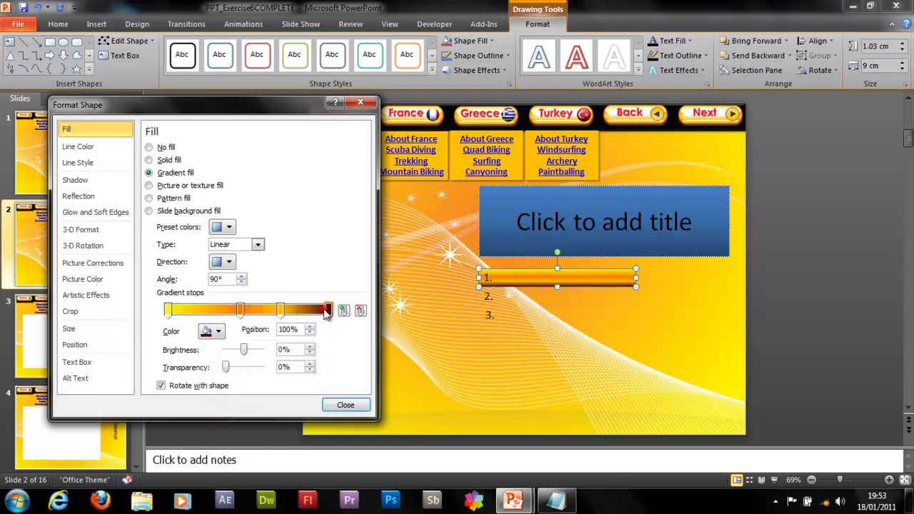
{"action": "left_click", "coordinate": [213, 331]}
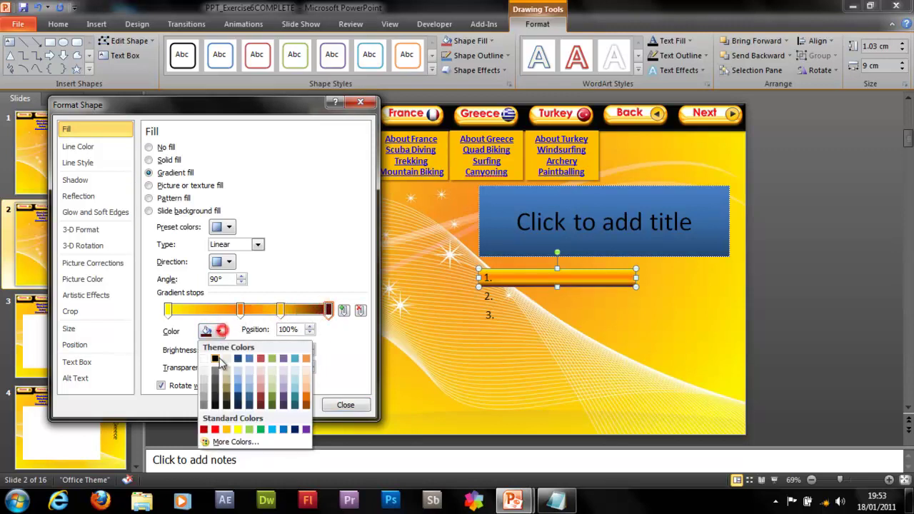
{"action": "left_click", "coordinate": [227, 429]}
Step: Reduce the gradient of the text box numbered "1." to two stops, light orange at 0% and darker orange at 100%
{"action": "left_click", "coordinate": [229, 310]}
{"action": "left_click", "coordinate": [241, 309]}
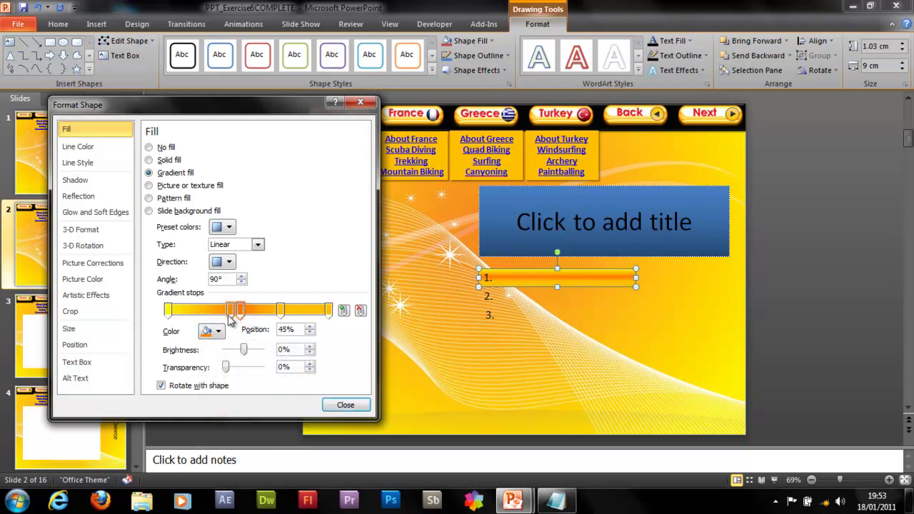
{"action": "left_click", "coordinate": [230, 310]}
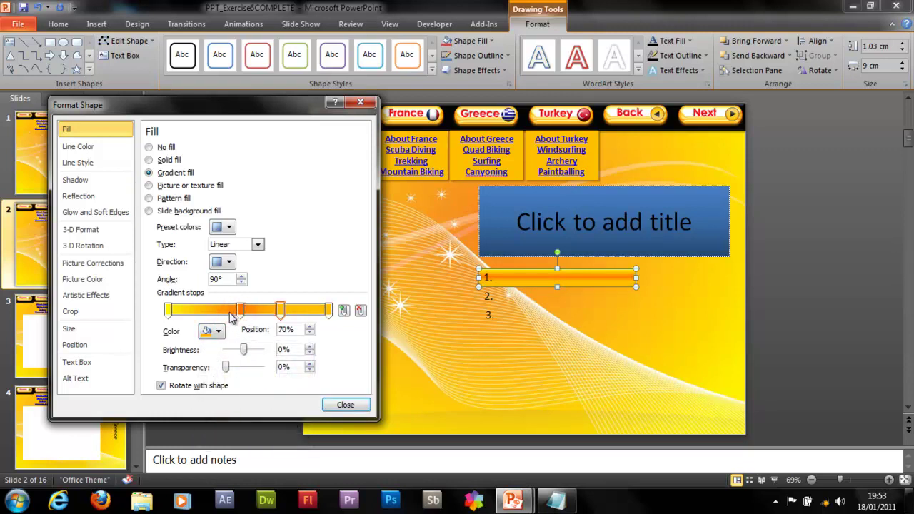
{"action": "left_click_drag", "start_coordinate": [244, 312], "coordinate": [206, 315]}
{"action": "left_click_drag", "start_coordinate": [329, 310], "coordinate": [314, 343]}
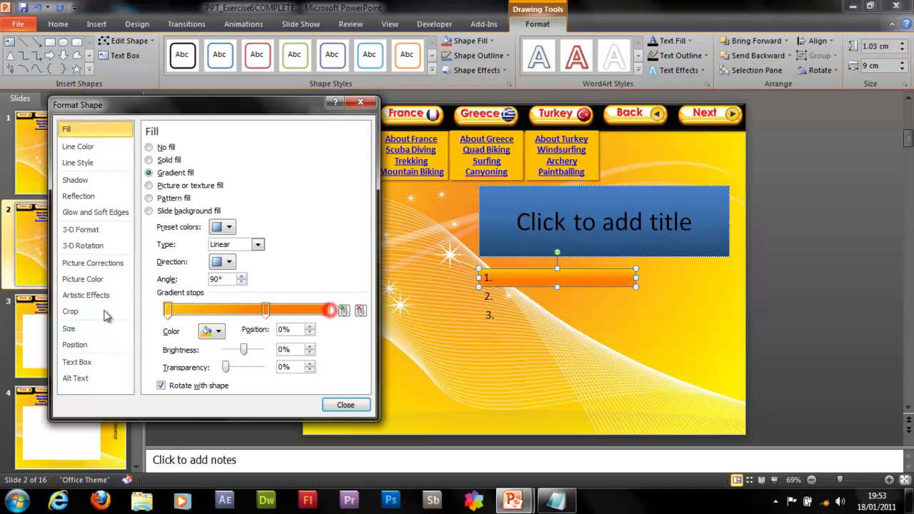
{"action": "left_click_drag", "start_coordinate": [264, 311], "coordinate": [343, 311]}
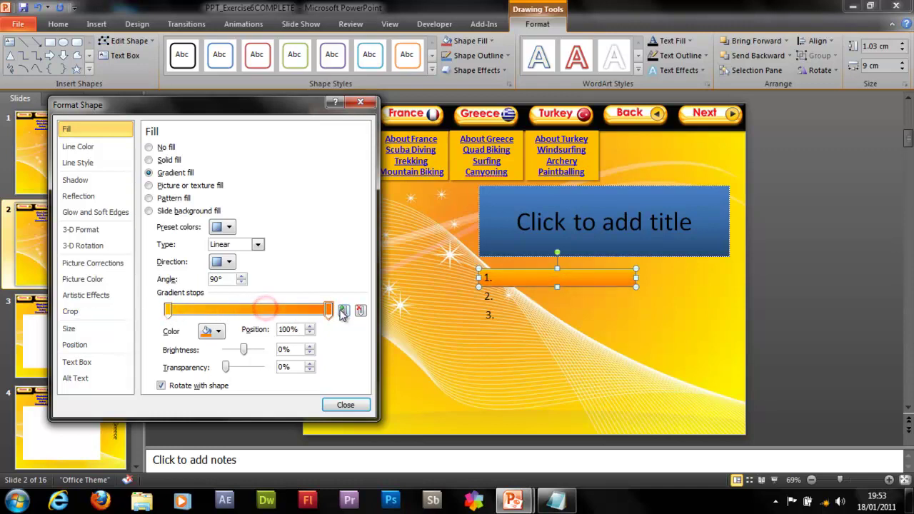
{"action": "left_click", "coordinate": [343, 406]}
{"action": "left_click", "coordinate": [508, 295]}
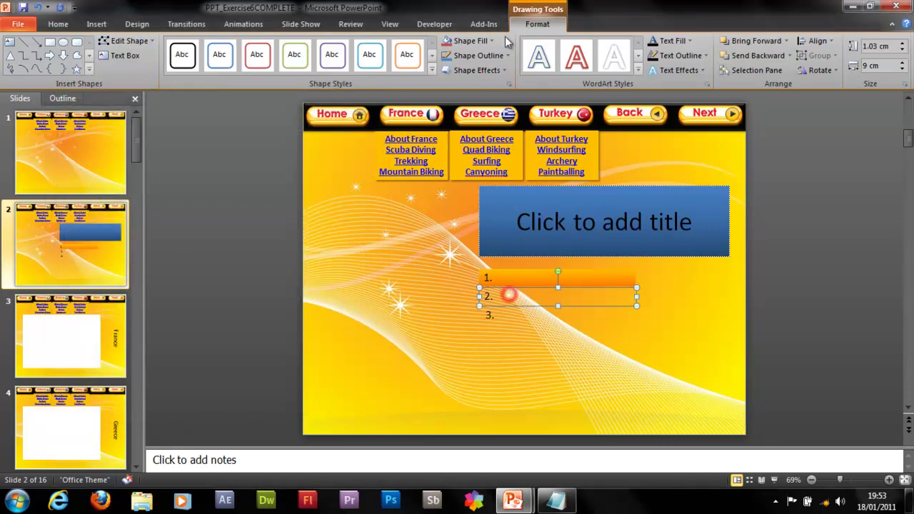
{"action": "left_click", "coordinate": [475, 40]}
{"action": "left_click", "coordinate": [483, 199]}
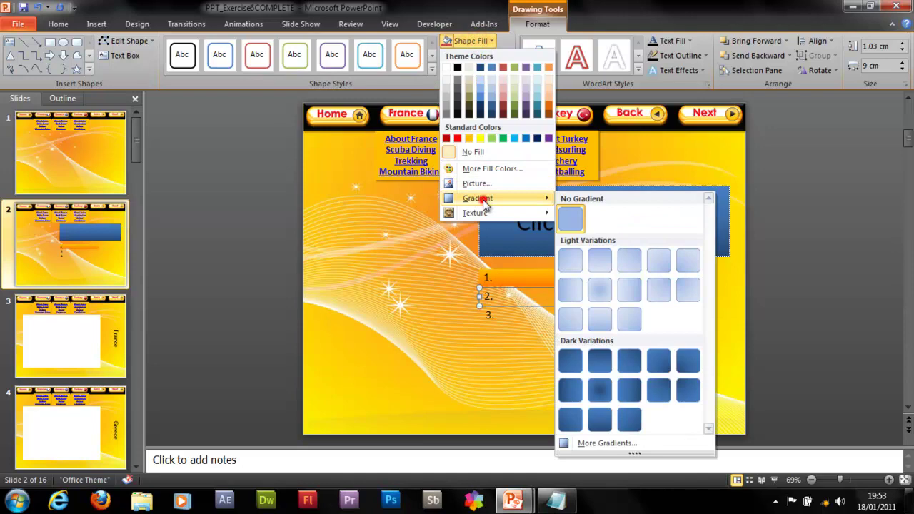
{"action": "left_click", "coordinate": [620, 444]}
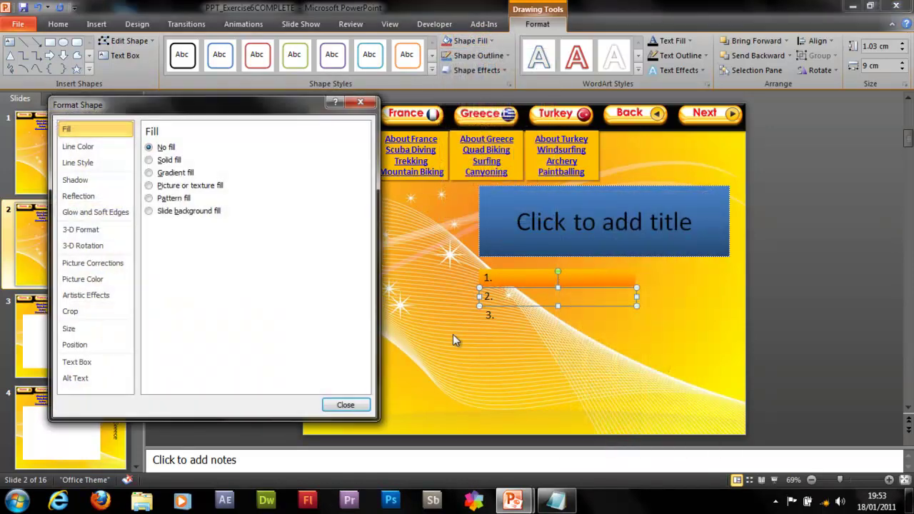
{"action": "left_click", "coordinate": [346, 405]}
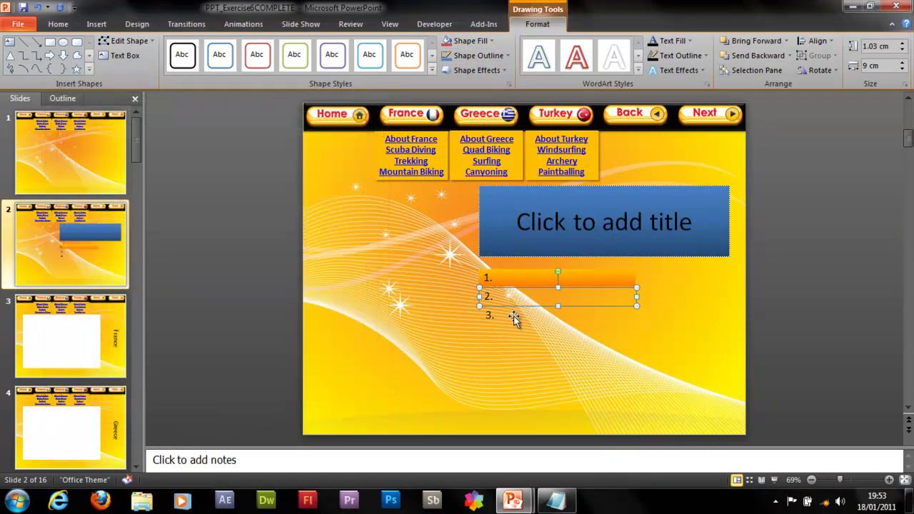
Step: Delete the unfilled text boxes numbered "2." and "3."
{"action": "key", "text": "Delete"}
{"action": "left_click", "coordinate": [511, 313]}
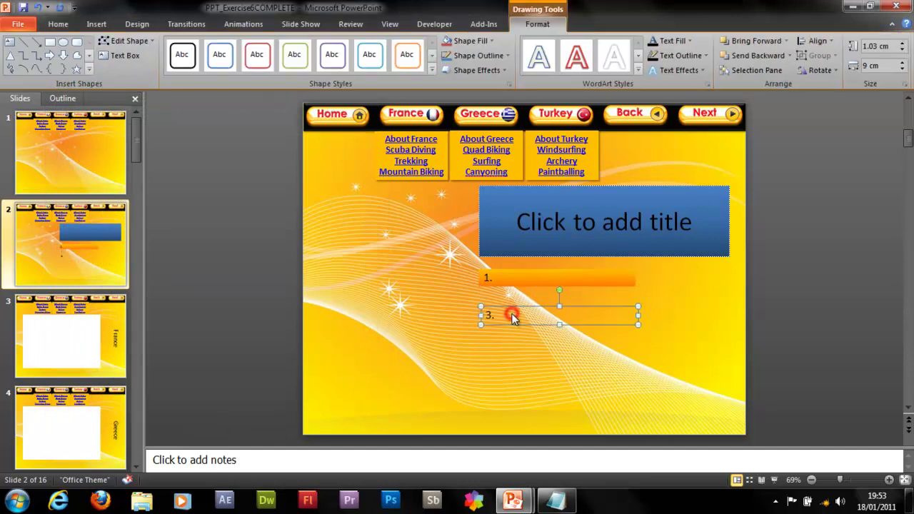
{"action": "key", "text": "Delete"}
Step: Paste two copies of the orange text box numbered "1." and stack them beneath the original
{"action": "left_click", "coordinate": [520, 277]}
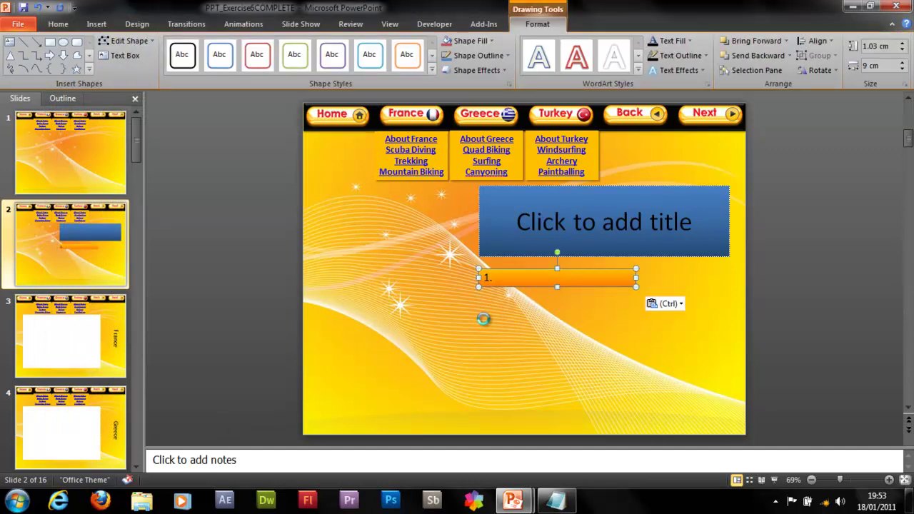
{"action": "key", "text": "ctrl+v"}
{"action": "left_click_drag", "start_coordinate": [525, 300], "coordinate": [504, 316]}
{"action": "left_click", "coordinate": [505, 321]}
{"action": "left_click", "coordinate": [505, 353]}
{"action": "left_click", "coordinate": [504, 317]}
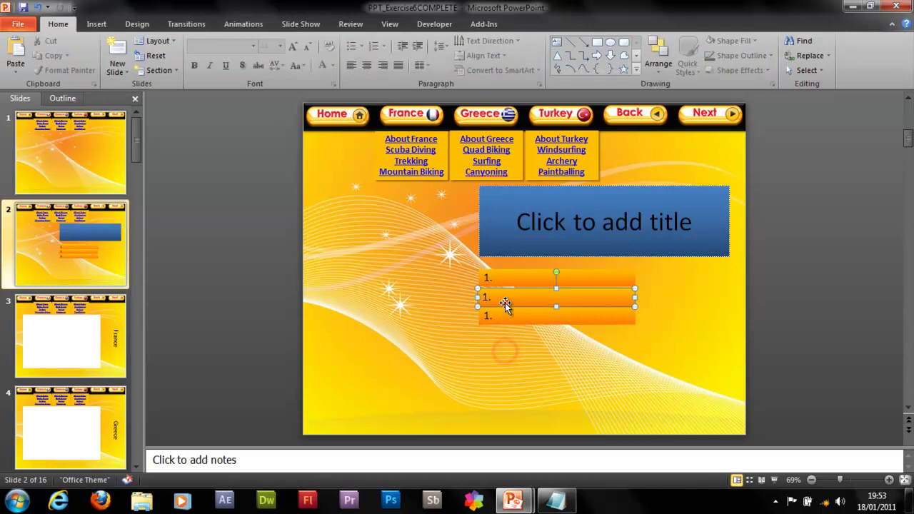
{"action": "left_click_drag", "start_coordinate": [504, 318], "coordinate": [499, 324]}
{"action": "left_click", "coordinate": [492, 364]}
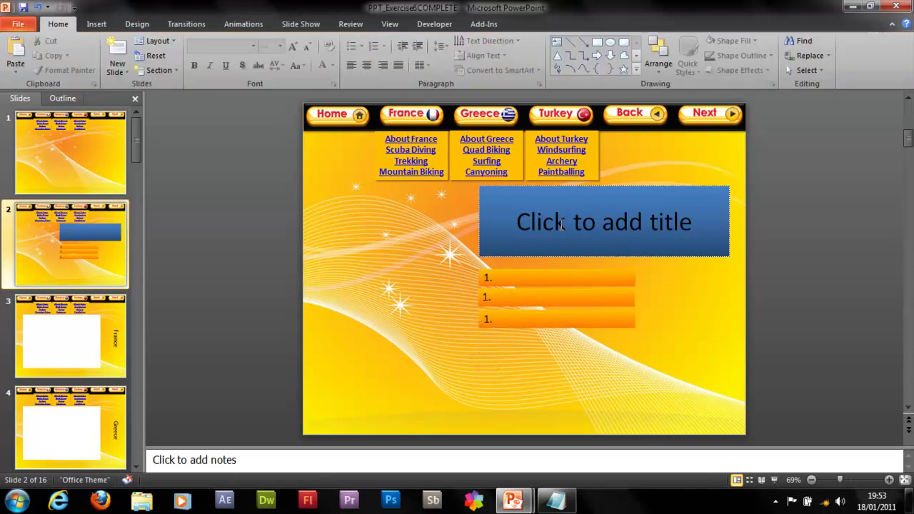
Step: Recolour the 0% stop of the title placeholder's gradient fill to standard orange
{"action": "left_click", "coordinate": [543, 259]}
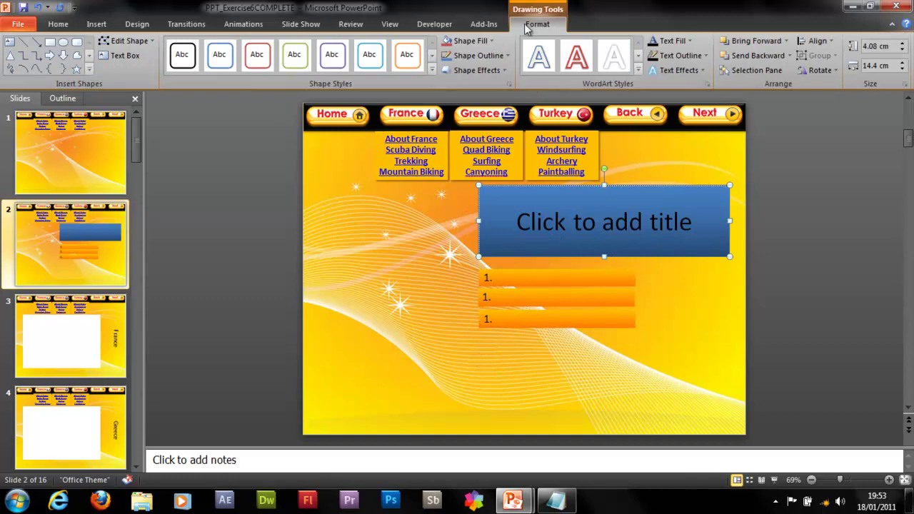
{"action": "left_click", "coordinate": [481, 55]}
{"action": "left_click", "coordinate": [473, 40]}
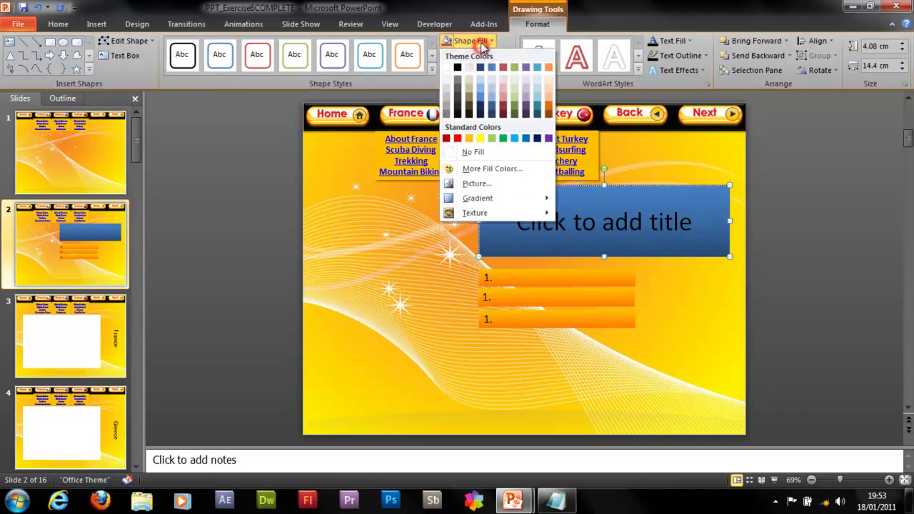
{"action": "left_click", "coordinate": [483, 196]}
{"action": "left_click", "coordinate": [605, 343]}
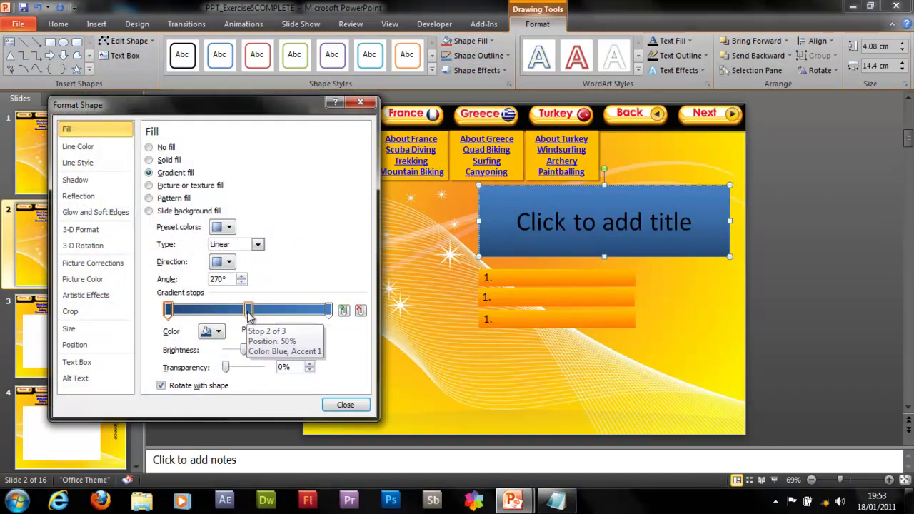
{"action": "left_click", "coordinate": [207, 333]}
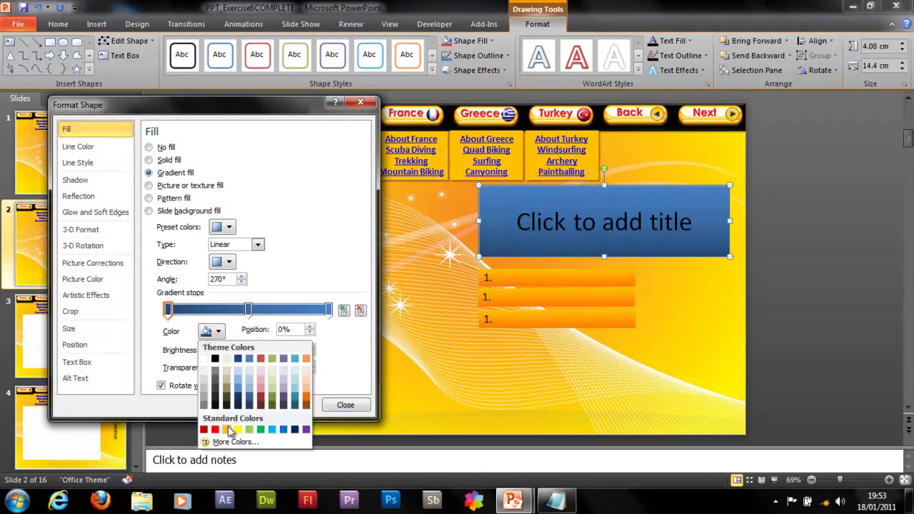
{"action": "left_click", "coordinate": [226, 429]}
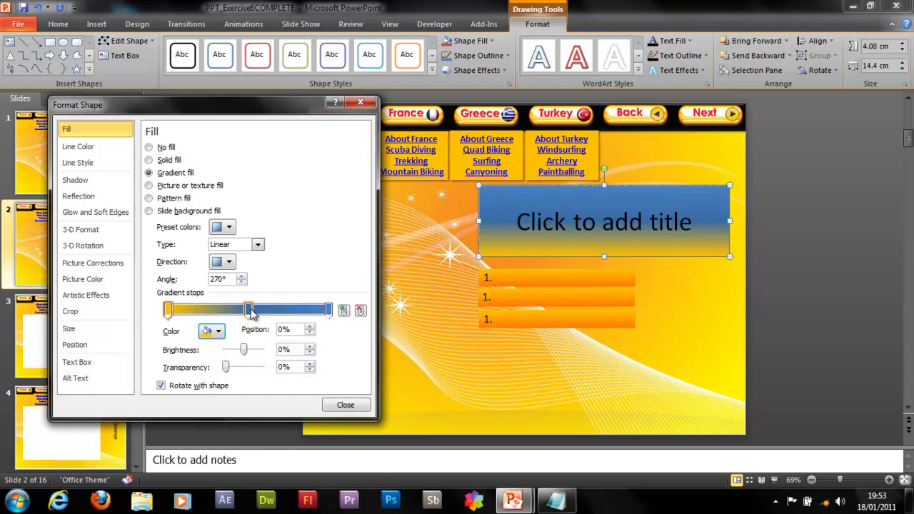
Step: Replace the title gradient's blue end stop with the middle stop, recoloured yellow and moved to 100%
{"action": "left_click", "coordinate": [247, 310]}
{"action": "left_click", "coordinate": [209, 332]}
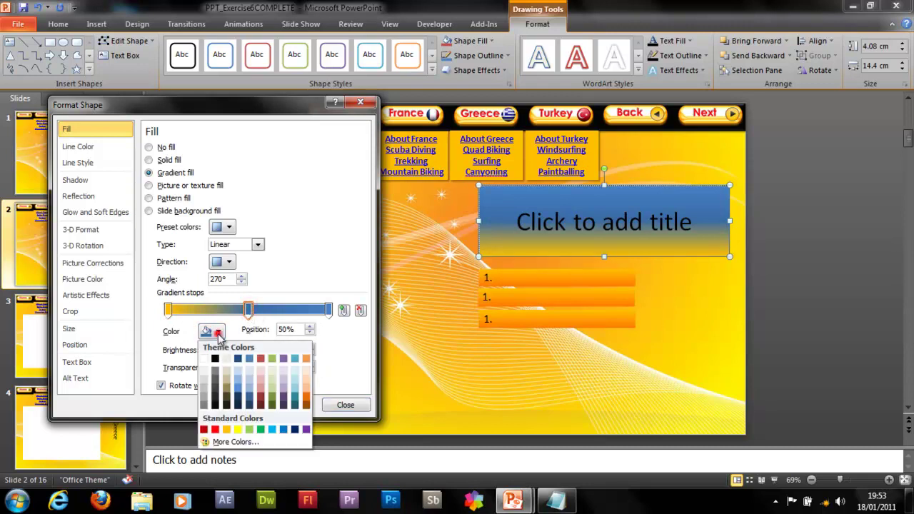
{"action": "left_click", "coordinate": [241, 430]}
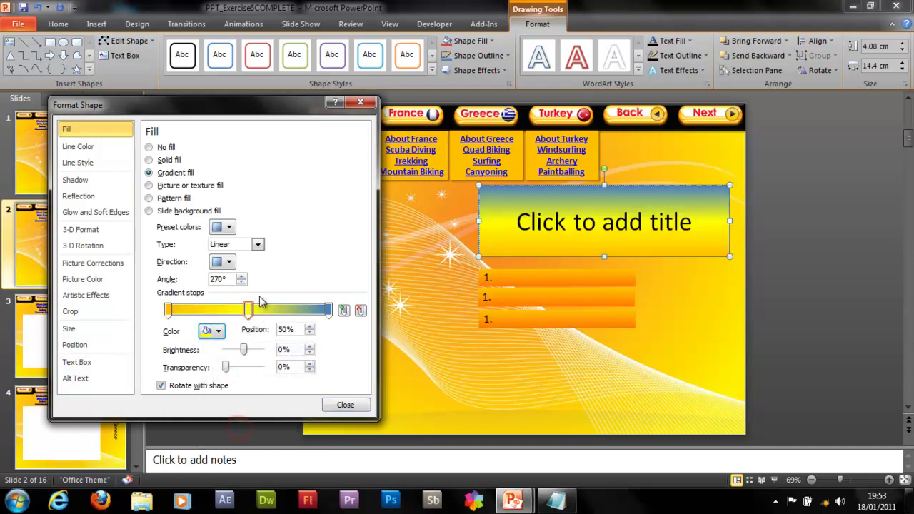
{"action": "left_click", "coordinate": [328, 309]}
{"action": "left_click", "coordinate": [360, 310]}
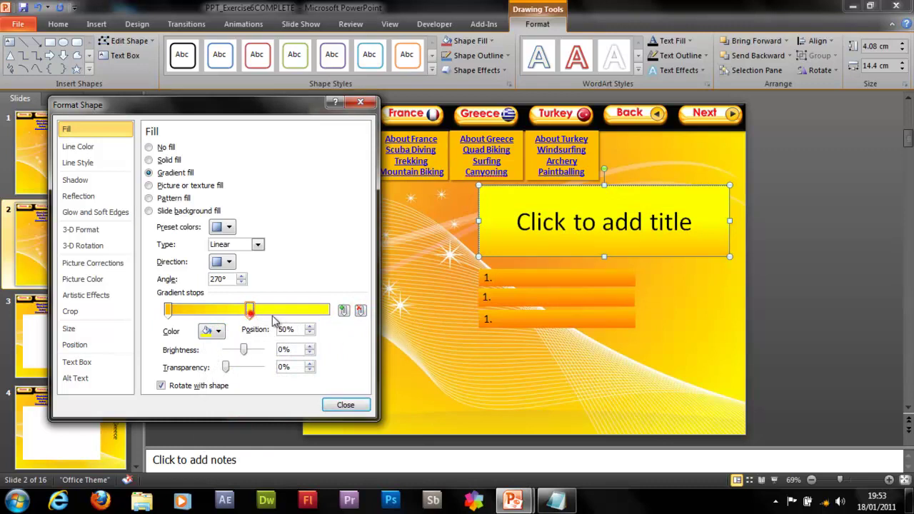
{"action": "left_click_drag", "start_coordinate": [249, 310], "coordinate": [328, 310]}
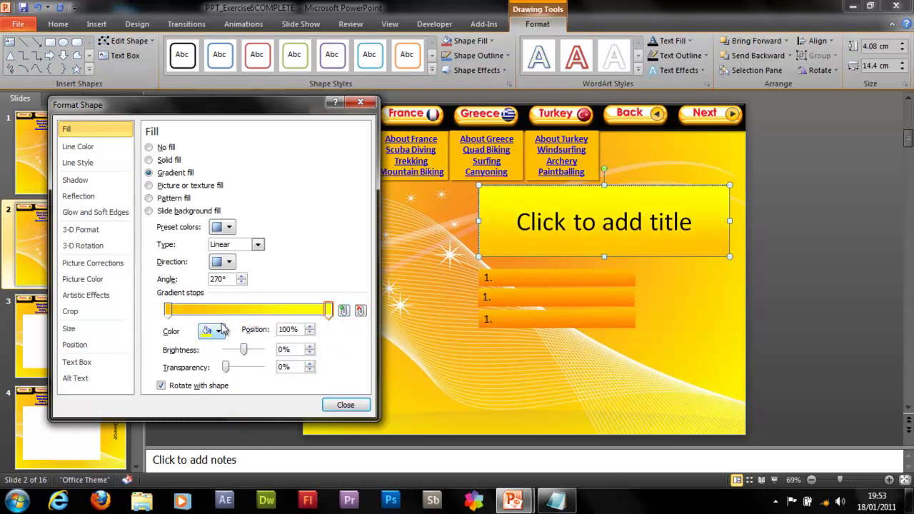
Step: Add a standard orange stop to the title gradient and position it at 34%
{"action": "left_click", "coordinate": [263, 309]}
{"action": "left_click_drag", "start_coordinate": [259, 311], "coordinate": [236, 311]}
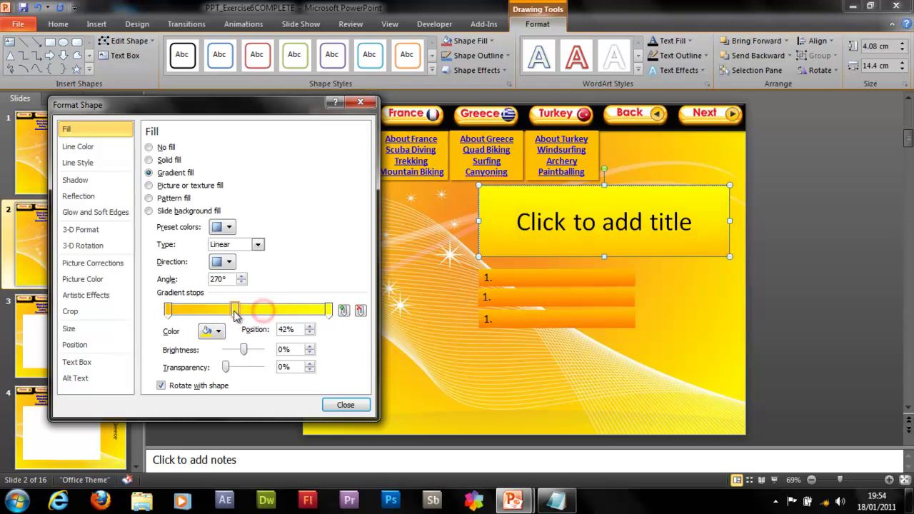
{"action": "left_click", "coordinate": [219, 331]}
{"action": "left_click", "coordinate": [226, 431]}
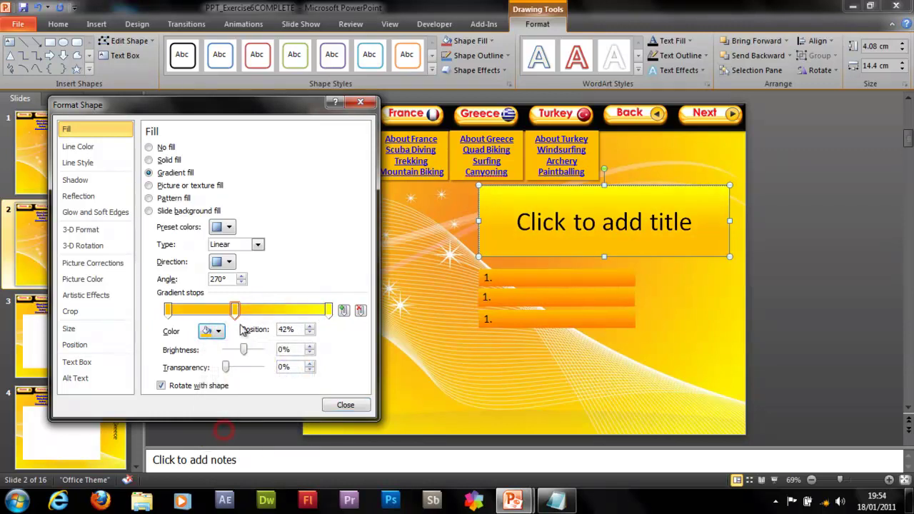
{"action": "mouse_move", "coordinate": [237, 315]}
{"action": "left_mouse_down"}
{"action": "mouse_move", "coordinate": [221, 311]}
{"action": "mouse_move", "coordinate": [283, 313]}
{"action": "mouse_move", "coordinate": [223, 315]}
{"action": "left_mouse_up"}
{"action": "left_click", "coordinate": [214, 332]}
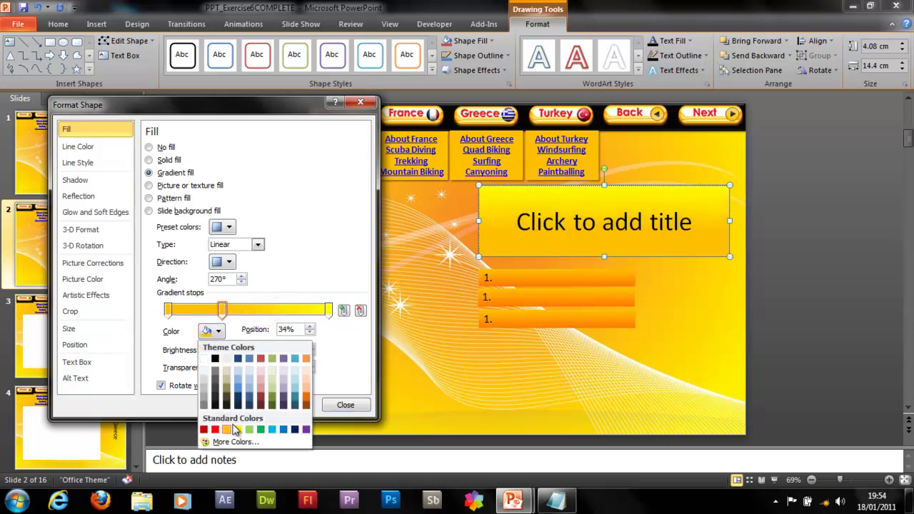
Step: Add another standard orange stop to the title gradient and position it at 49%
{"action": "left_click", "coordinate": [238, 309]}
{"action": "left_click", "coordinate": [215, 331]}
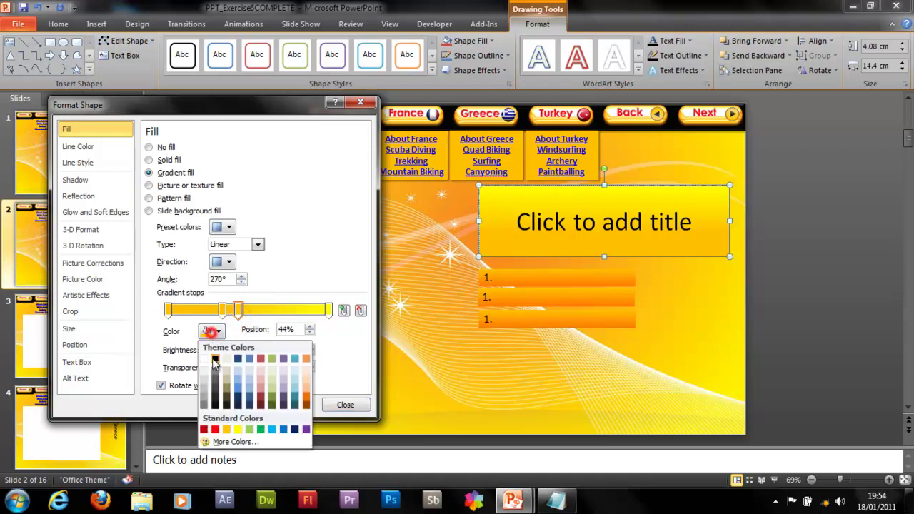
{"action": "left_click", "coordinate": [226, 430]}
{"action": "left_click_drag", "start_coordinate": [239, 310], "coordinate": [246, 311]}
{"action": "left_click", "coordinate": [206, 333]}
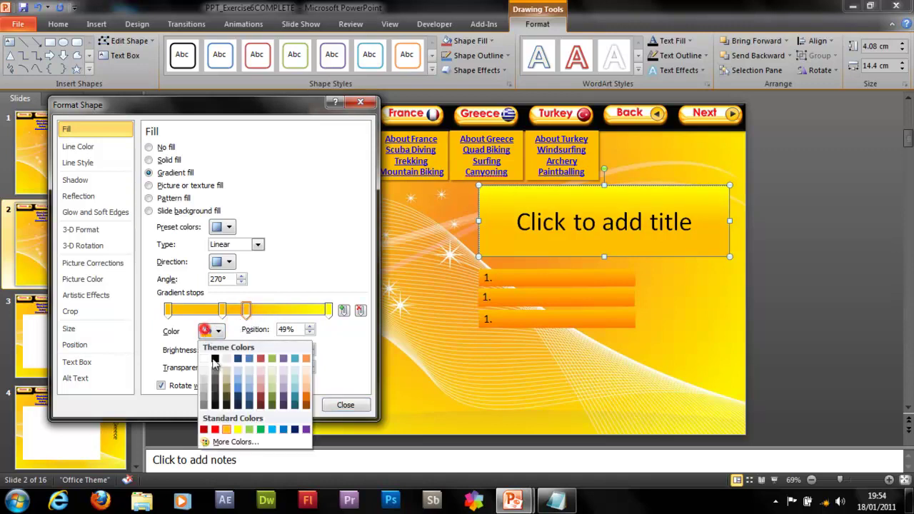
Step: Add a standard orange stop at 63% of the title gradient and close the Format Shape dialog
{"action": "left_click", "coordinate": [263, 311]}
{"action": "left_click", "coordinate": [269, 310]}
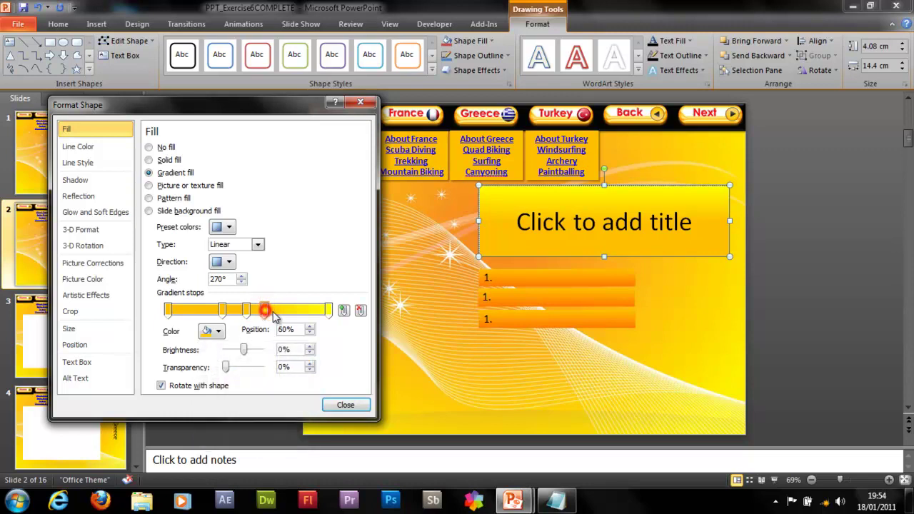
{"action": "left_click", "coordinate": [217, 331]}
{"action": "left_click", "coordinate": [223, 429]}
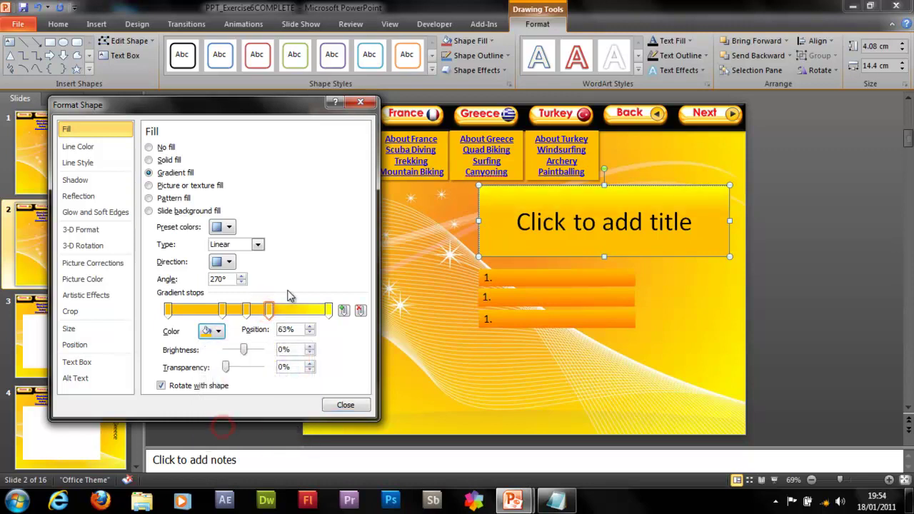
{"action": "left_click", "coordinate": [309, 250]}
{"action": "left_click", "coordinate": [346, 404]}
{"action": "left_click", "coordinate": [682, 323]}
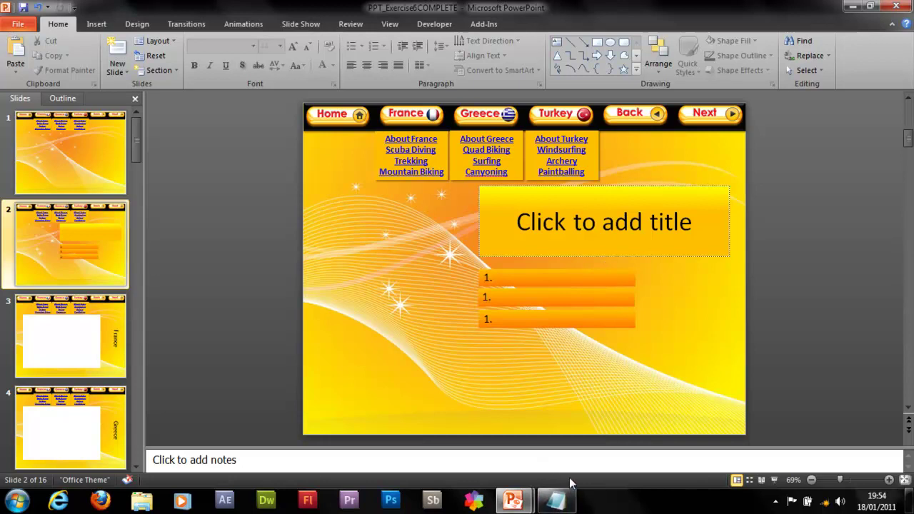
Step: Switch to the Notepad quiz questions and arrange that window side by side with the PowerPoint presentation
{"action": "left_click", "coordinate": [559, 501]}
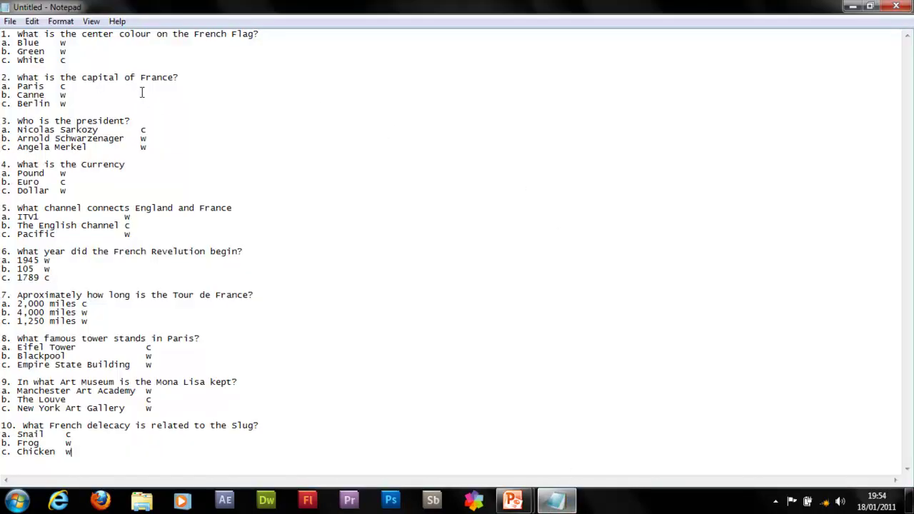
{"action": "left_click_drag", "start_coordinate": [582, 7], "coordinate": [1, 143]}
{"action": "left_click_drag", "start_coordinate": [512, 7], "coordinate": [913, 43]}
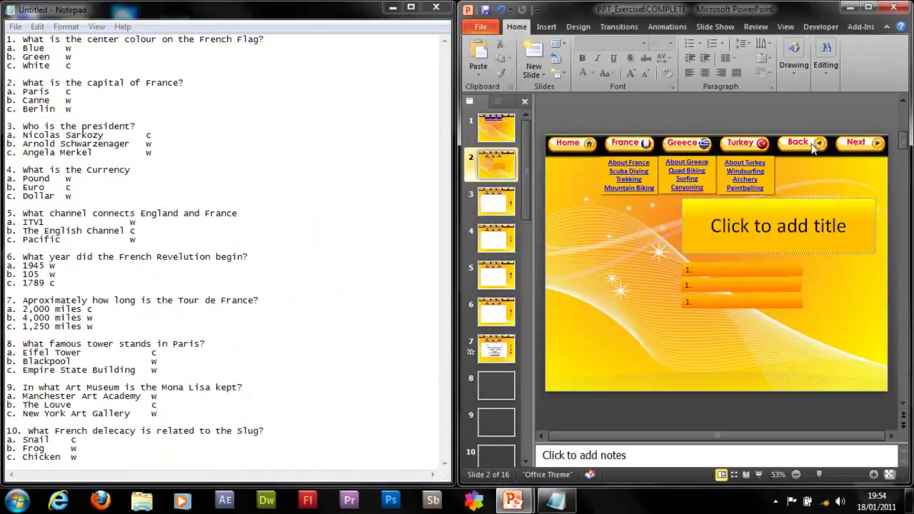
Step: Enter "1. What is the center colour on the French Flag?" as the slide title and widen its box leftwards to fit two lines
{"action": "left_click", "coordinate": [718, 226]}
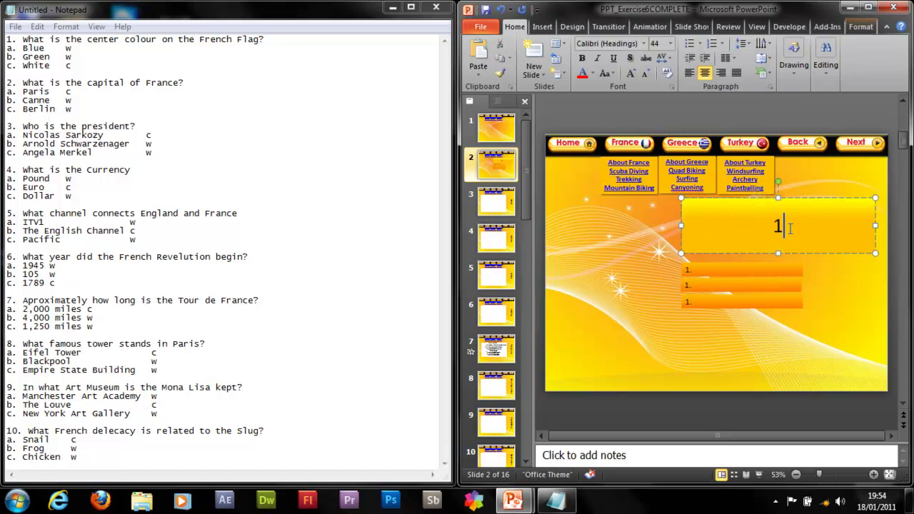
{"action": "type", "text": "What is "}
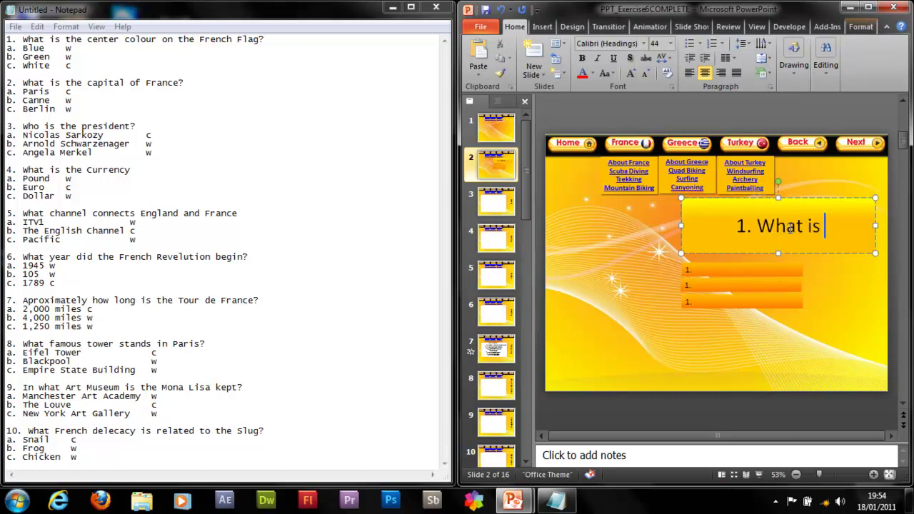
{"action": "type", "text": "the center colou"}
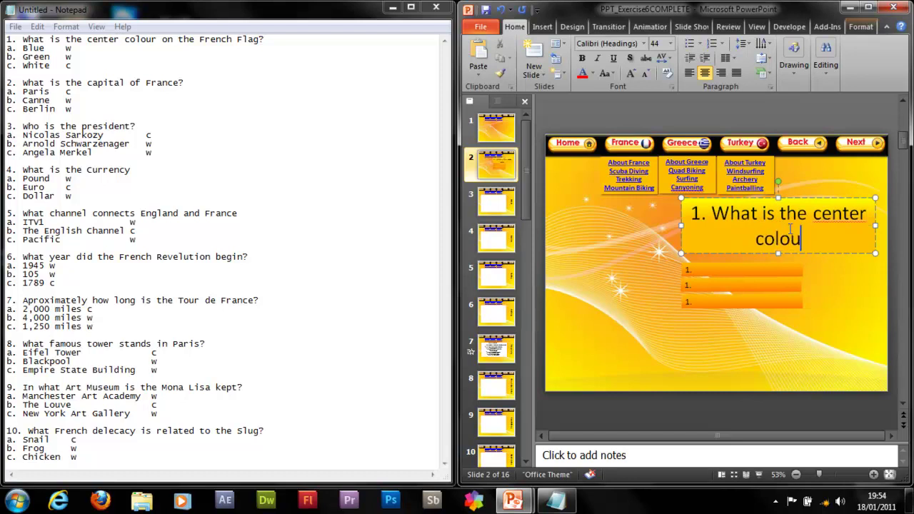
{"action": "type", "text": "r on the "}
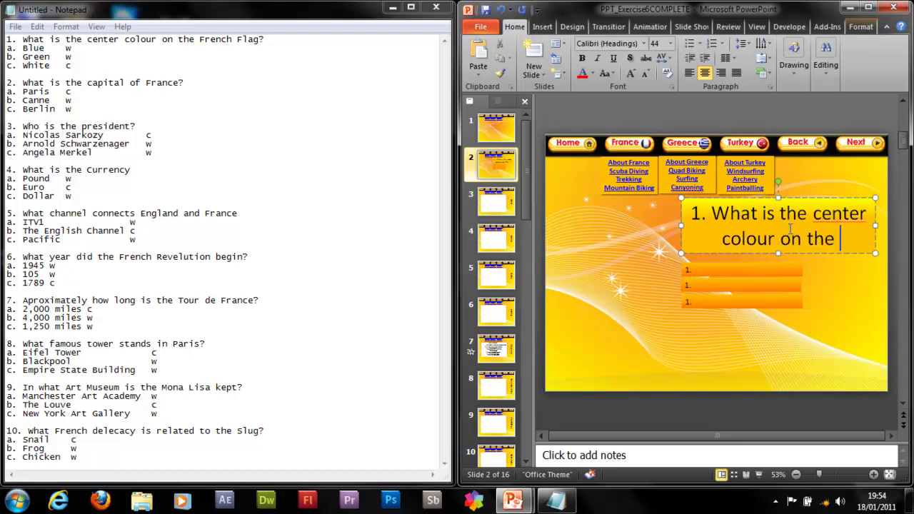
{"action": "type", "text": "French "}
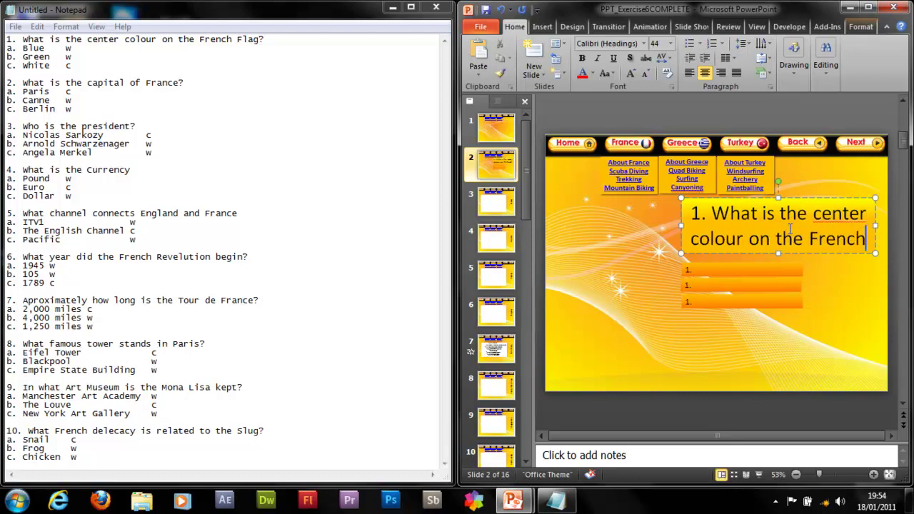
{"action": "type", "text": "F"}
{"action": "key", "text": "BackSpace"}
{"action": "type", "text": "Flag"}
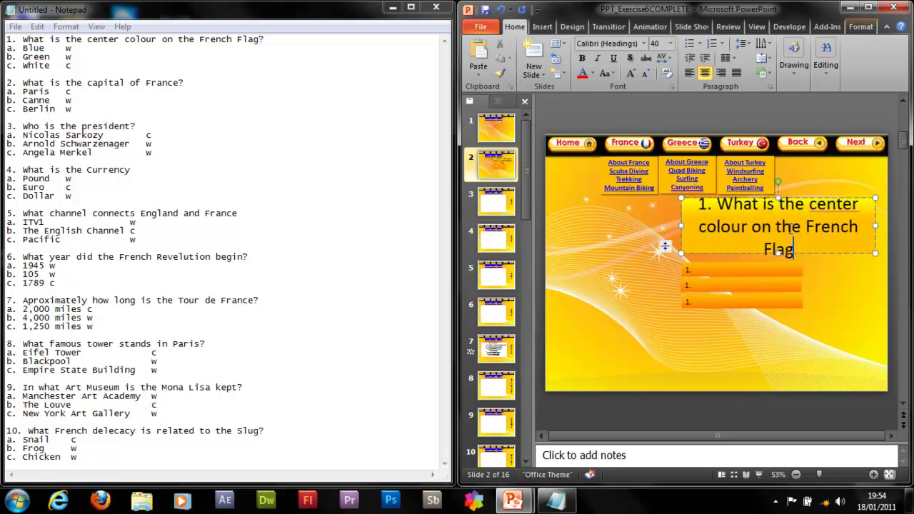
{"action": "type", "text": "?"}
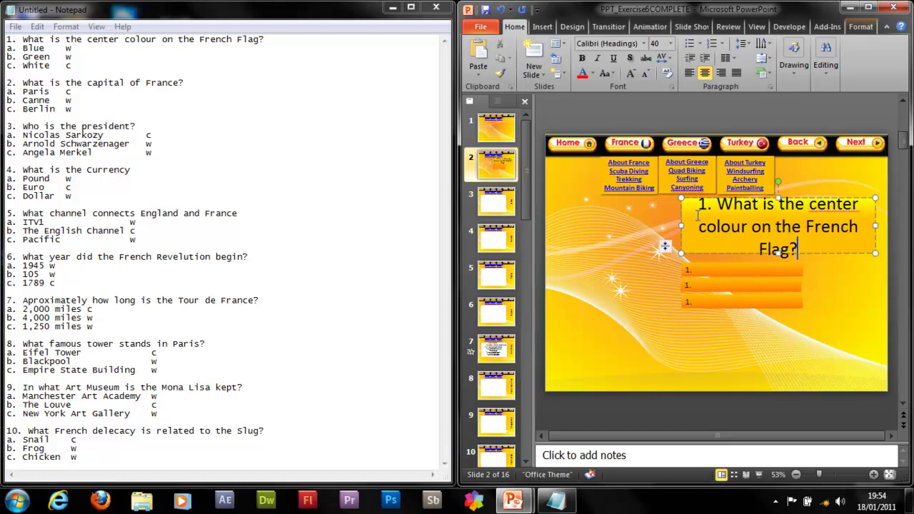
{"action": "left_click_drag", "start_coordinate": [682, 227], "coordinate": [598, 226]}
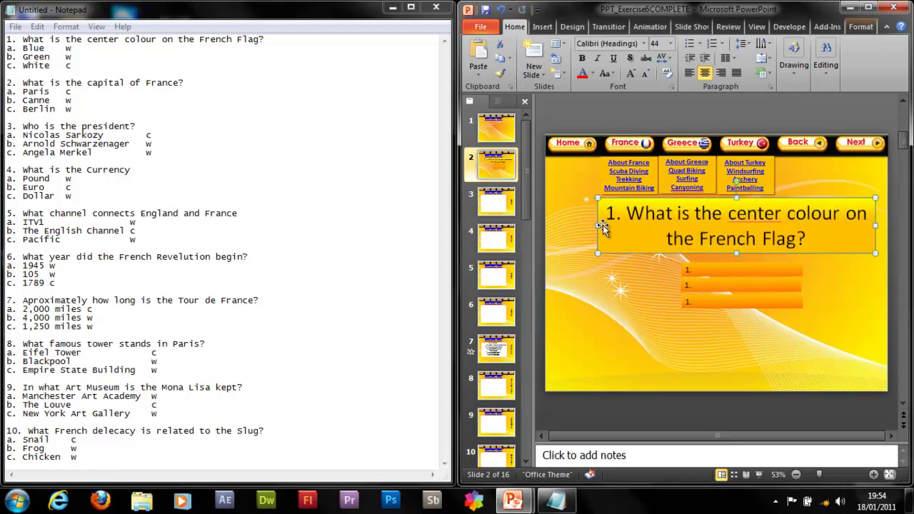
Step: Fill the three answer boxes with "a. Blue", "b. Green" and "c. White", aligning the middle box with the other two
{"action": "left_click", "coordinate": [723, 269]}
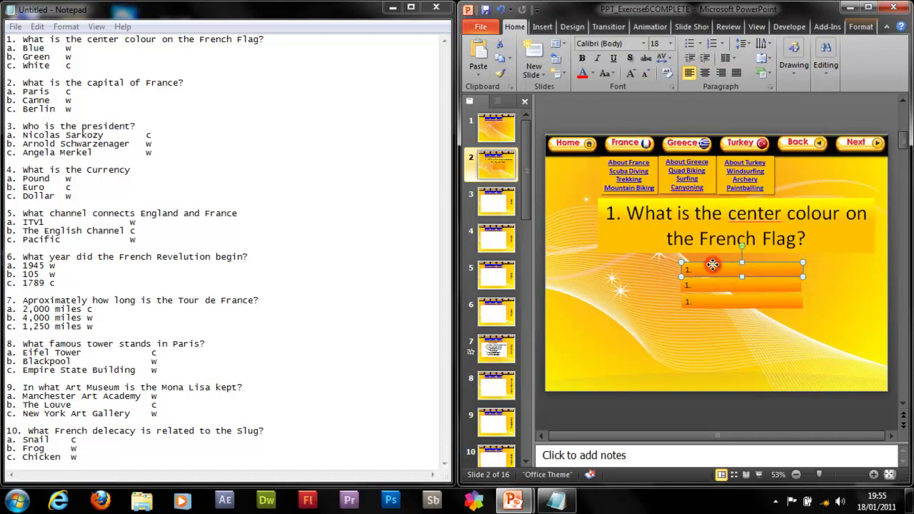
{"action": "double_click", "coordinate": [704, 268]}
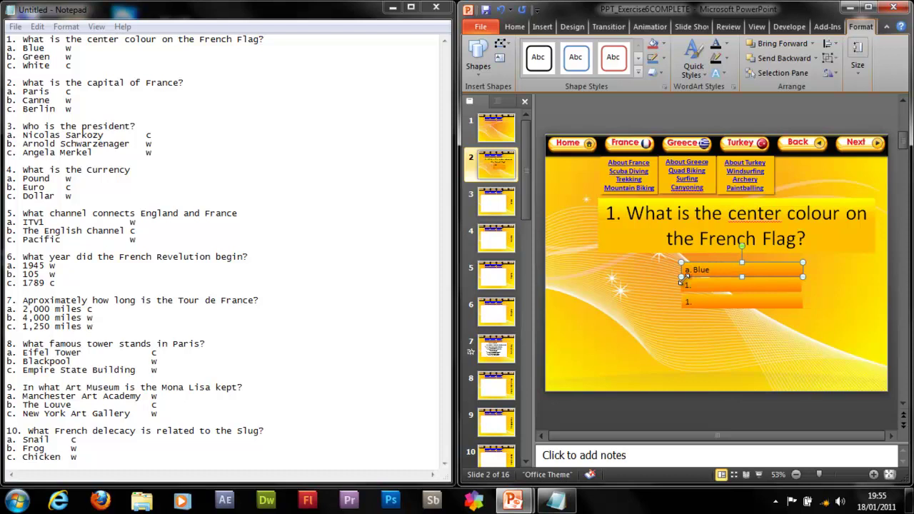
{"action": "left_click", "coordinate": [695, 285]}
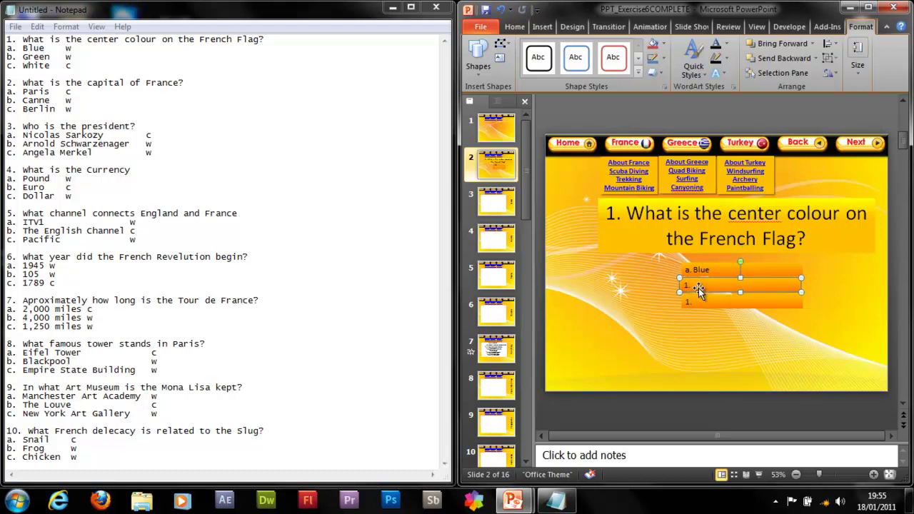
{"action": "left_click_drag", "start_coordinate": [698, 288], "coordinate": [700, 287]}
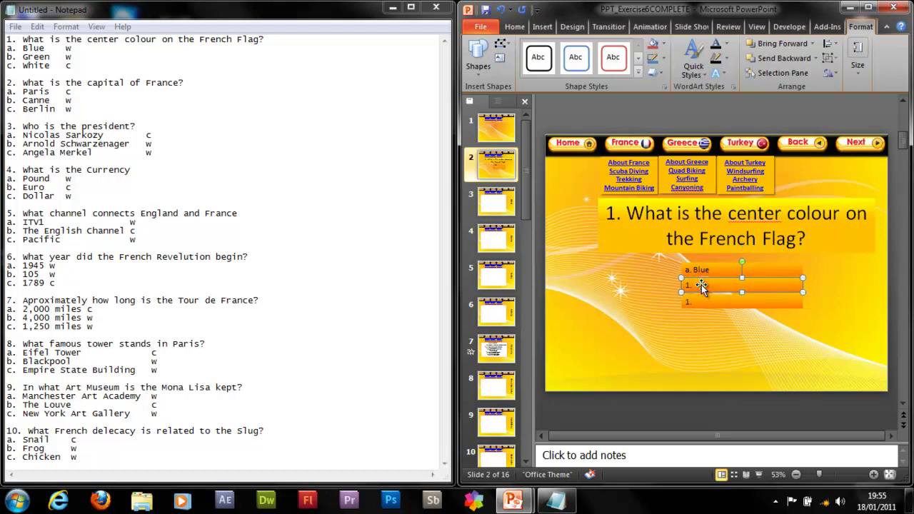
{"action": "key", "text": "Delete"}
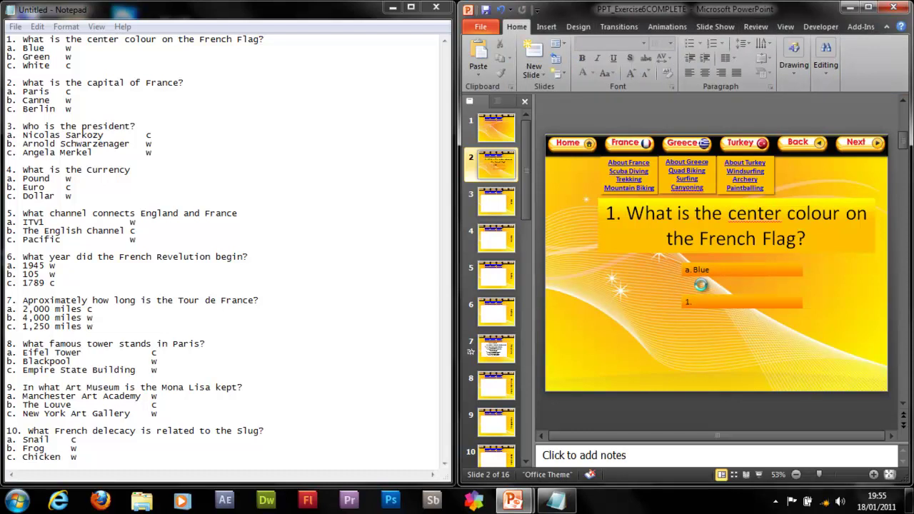
{"action": "key", "text": "ctrl+z"}
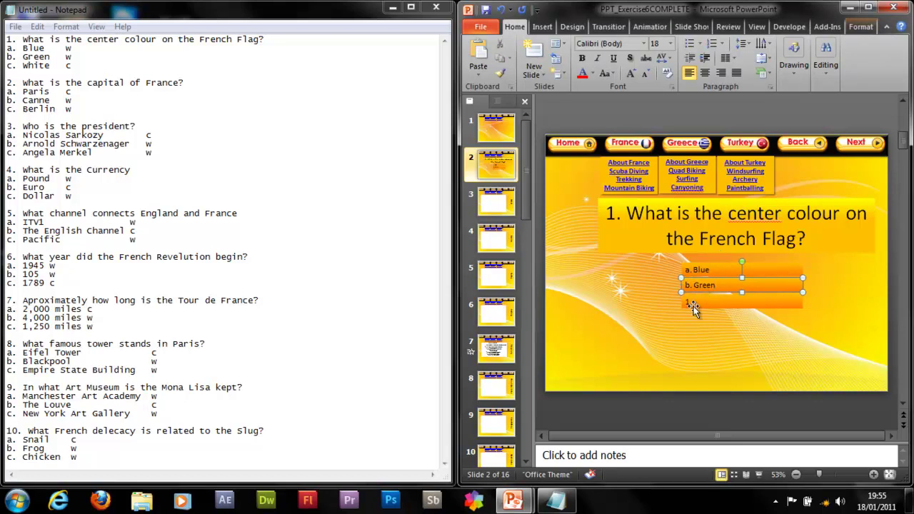
{"action": "left_click", "coordinate": [703, 303]}
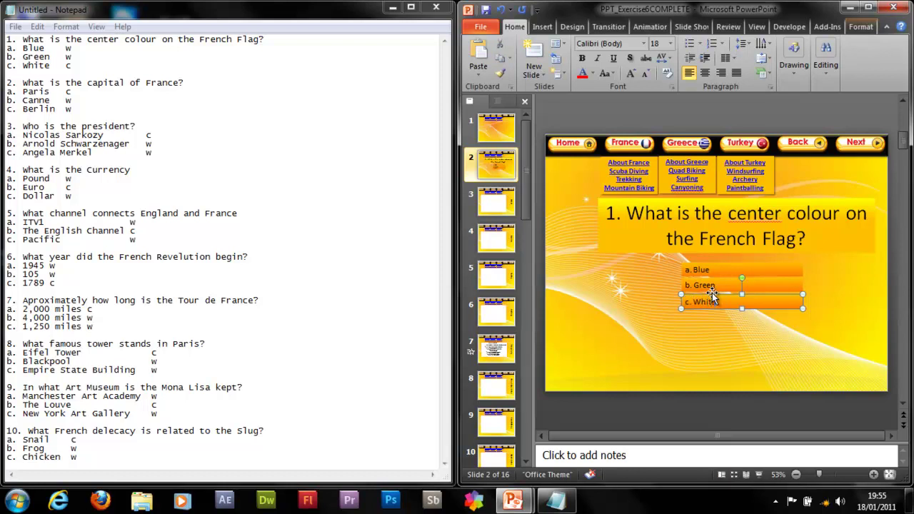
{"action": "left_click", "coordinate": [637, 283]}
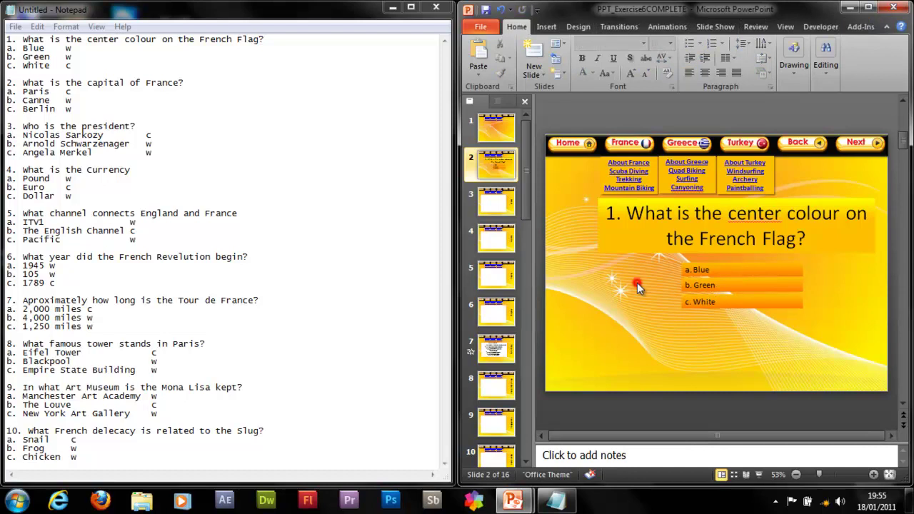
Step: Add nine copies of the question 1 slide directly after it to make ten question slides
{"action": "left_click", "coordinate": [483, 163]}
{"action": "key", "text": "ctrl+v"}
{"action": "key", "text": "ctrl+v"}
{"action": "key", "text": "ctrl+v"}
{"action": "key", "text": "ctrl+v"}
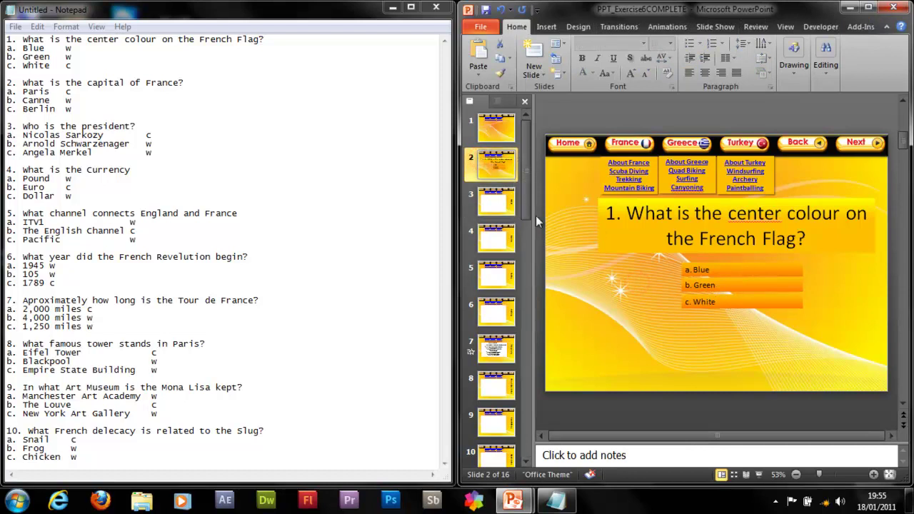
{"action": "key", "text": "ctrl+v"}
{"action": "key", "text": "ctrl+v"}
{"action": "key", "text": "ctrl+v"}
{"action": "key", "text": "ctrl+v"}
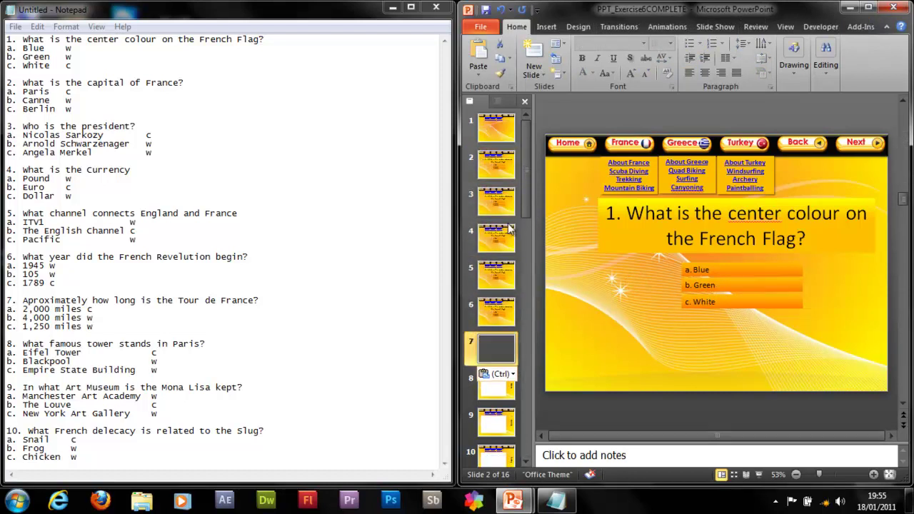
{"action": "key", "text": "ctrl+v"}
{"action": "key", "text": "ctrl+v"}
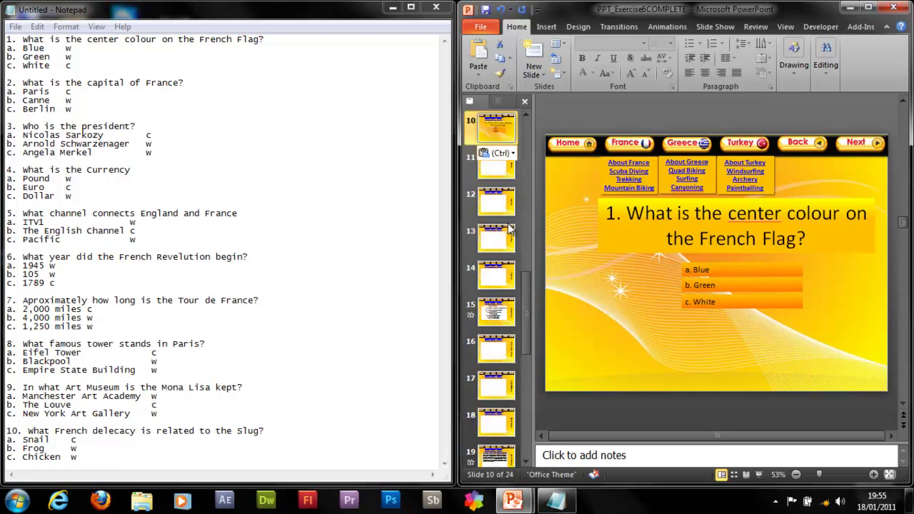
{"action": "scroll", "coordinate": [500, 236], "scroll_direction": "up", "scroll_amount": 5}
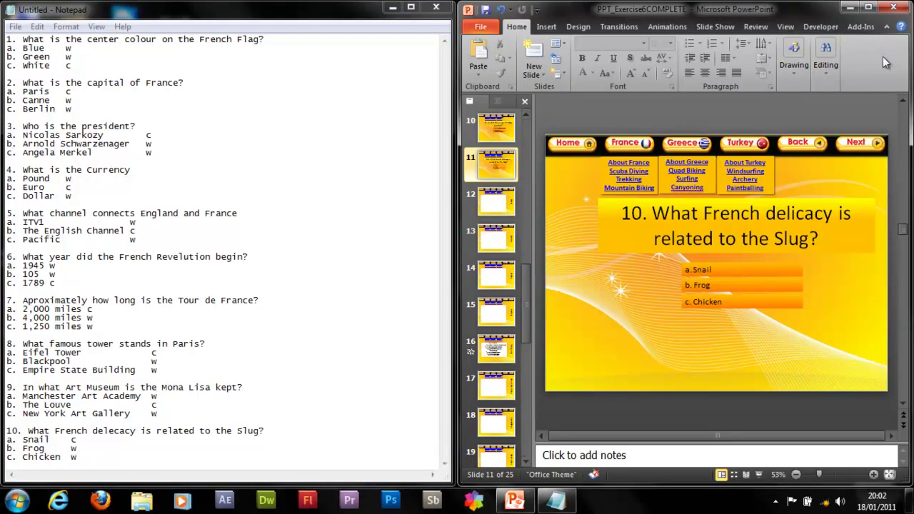
Step: Maximize the presentation window and go back to the question 1 slide
{"action": "left_click", "coordinate": [869, 7]}
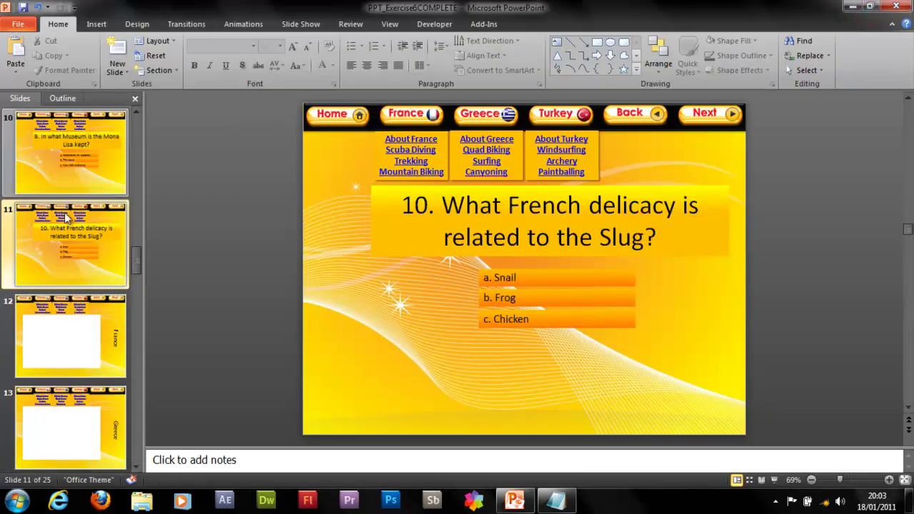
{"action": "left_click_drag", "start_coordinate": [145, 246], "coordinate": [138, 261]}
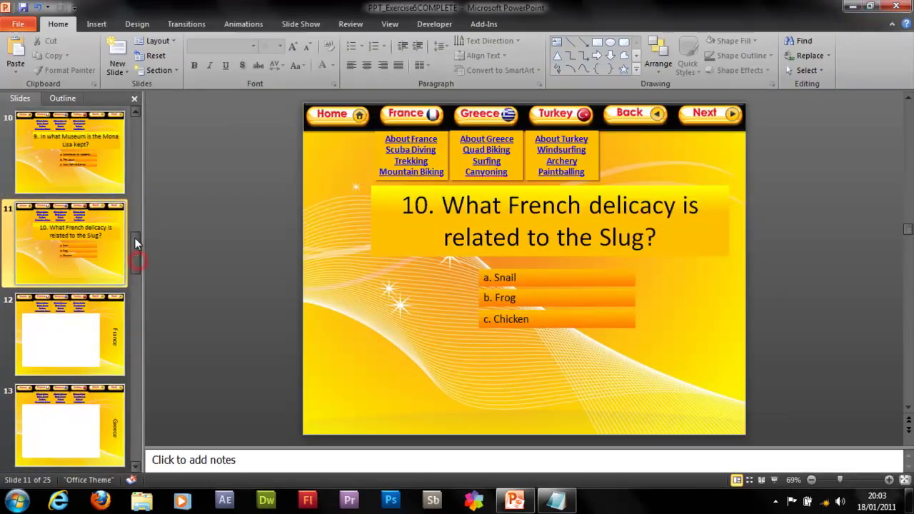
{"action": "scroll", "coordinate": [106, 190], "scroll_direction": "up", "scroll_amount": 7}
{"action": "left_click", "coordinate": [86, 187]}
{"action": "scroll", "coordinate": [93, 171], "scroll_direction": "up", "scroll_amount": 1}
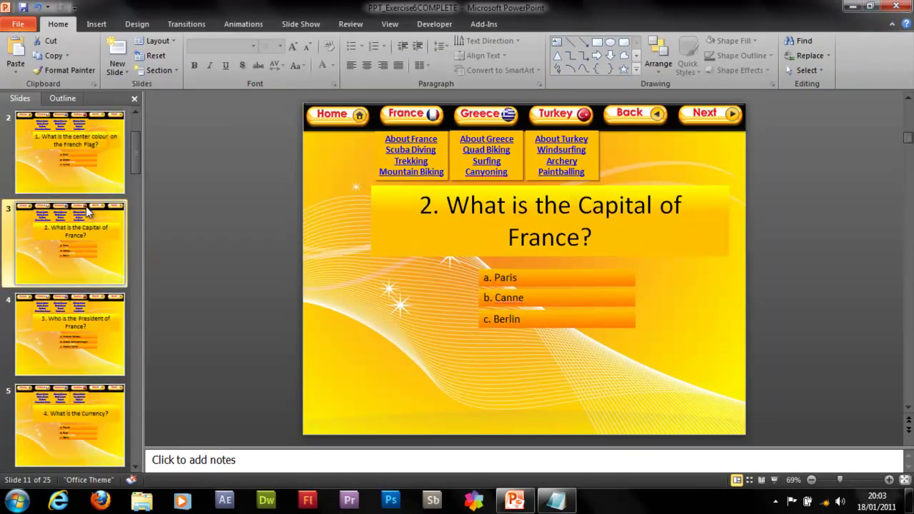
{"action": "left_click", "coordinate": [101, 144]}
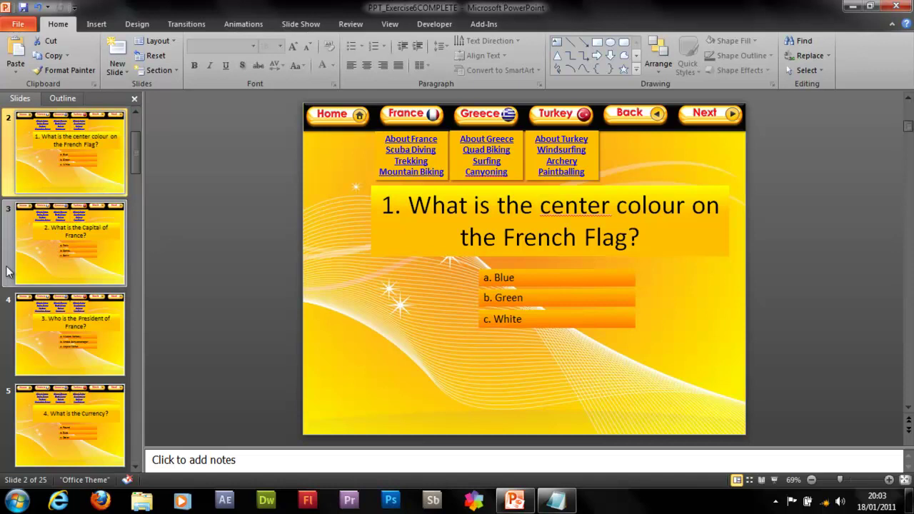
Step: Insert a new slide with the Blank layout and move it ahead of the question 1 slide
{"action": "scroll", "coordinate": [70, 258], "scroll_direction": "up", "scroll_amount": 1}
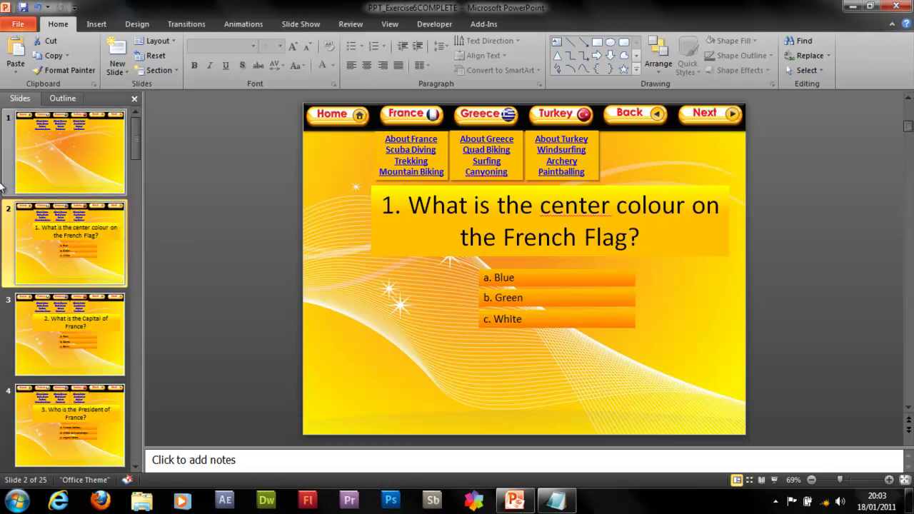
{"action": "left_click", "coordinate": [118, 72]}
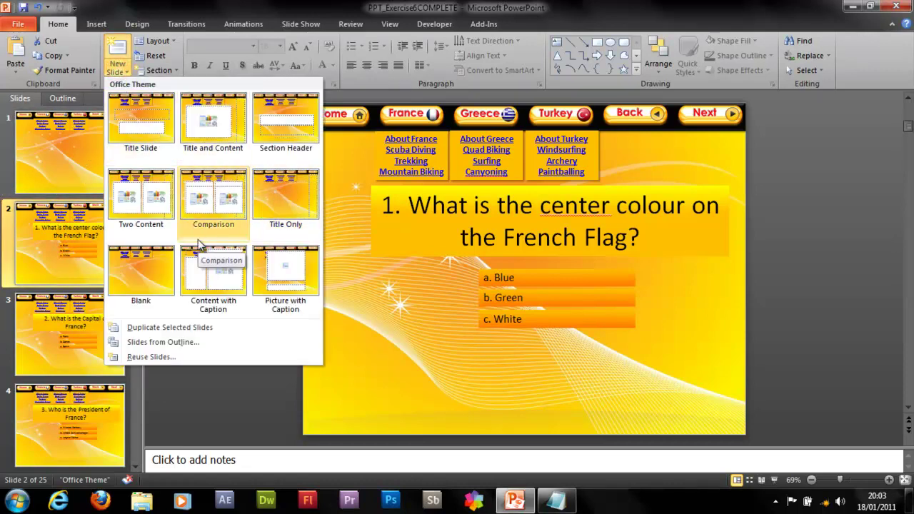
{"action": "left_click", "coordinate": [140, 297]}
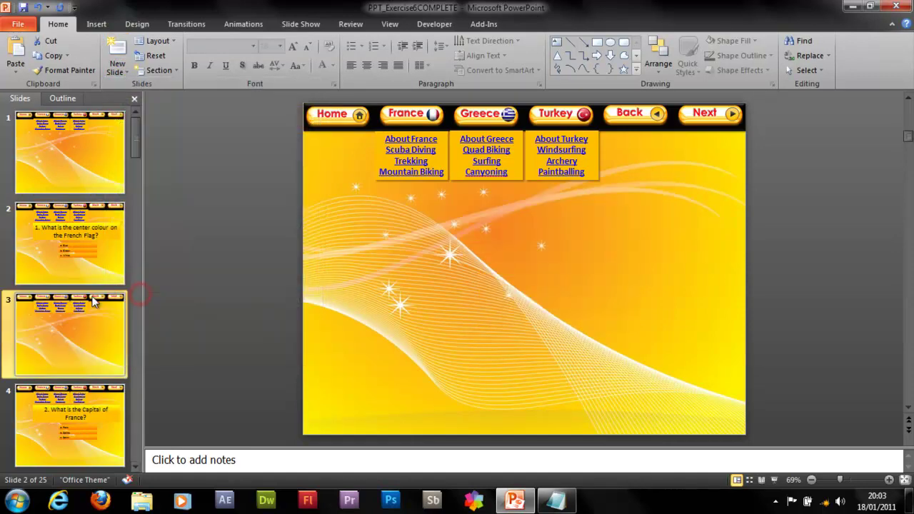
{"action": "left_click_drag", "start_coordinate": [58, 336], "coordinate": [65, 254]}
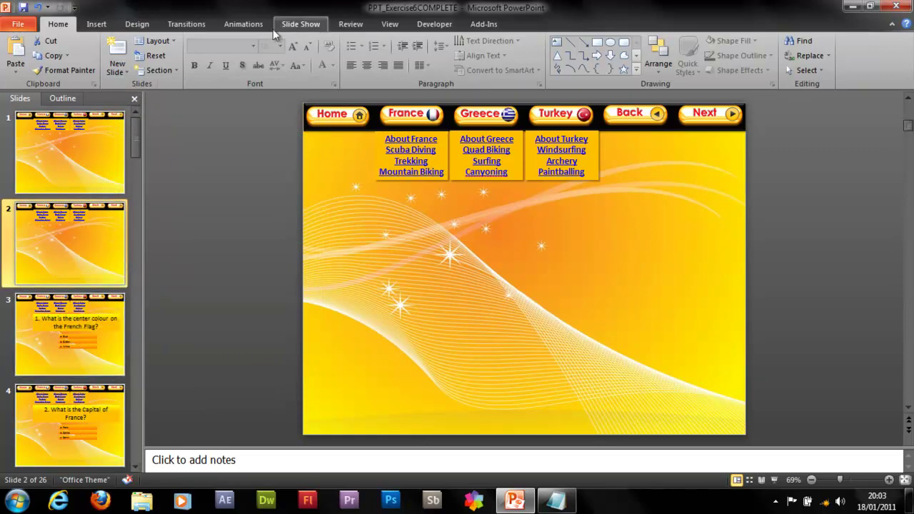
Step: Copy the title box from the question 1 slide onto the blank slide 2 and centre it in the middle of the slide
{"action": "left_click", "coordinate": [98, 318]}
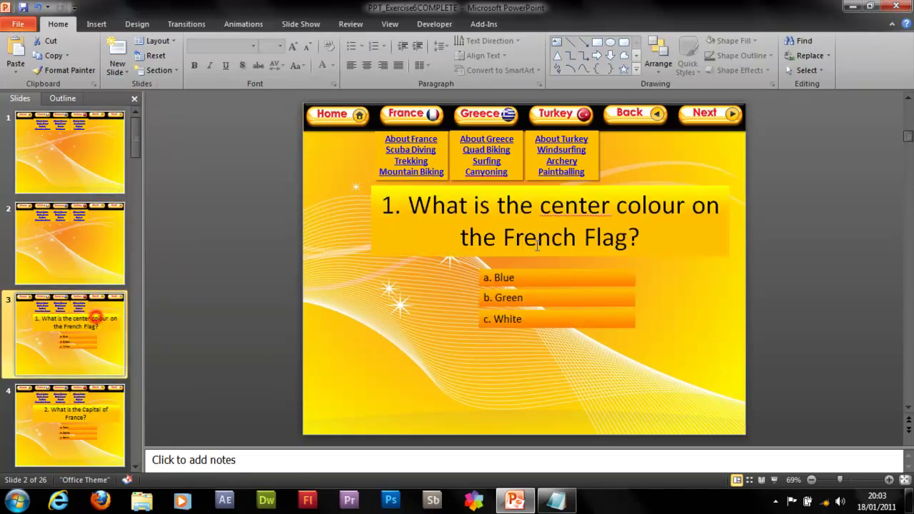
{"action": "left_click", "coordinate": [540, 187]}
{"action": "left_click", "coordinate": [80, 238]}
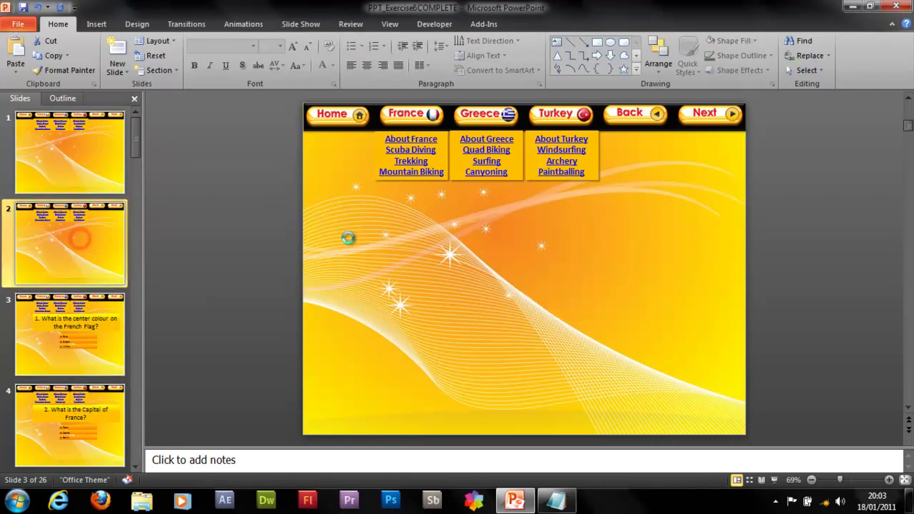
{"action": "key", "text": "ctrl+v"}
{"action": "left_click_drag", "start_coordinate": [616, 185], "coordinate": [569, 252]}
{"action": "left_click", "coordinate": [592, 271]}
{"action": "left_click", "coordinate": [571, 245]}
{"action": "left_click", "coordinate": [570, 252]}
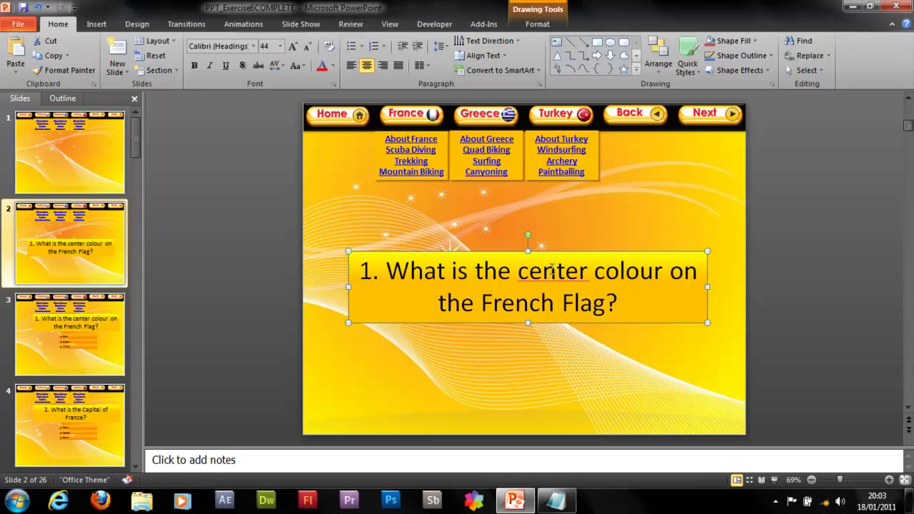
{"action": "key", "text": "Left"}
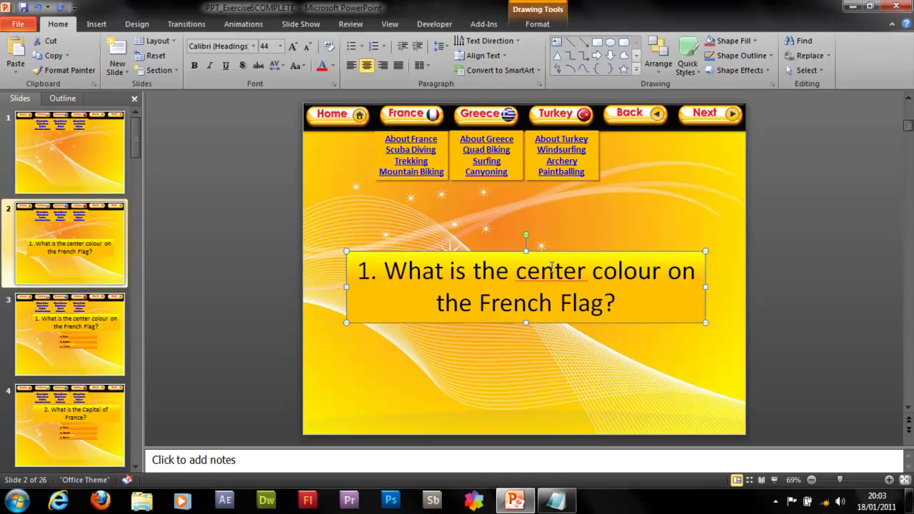
Step: Replace the text in slide 2's title box with "Click Here To Start The Quiz"
{"action": "triple_click", "coordinate": [626, 291]}
{"action": "type", "text": "Cl"}
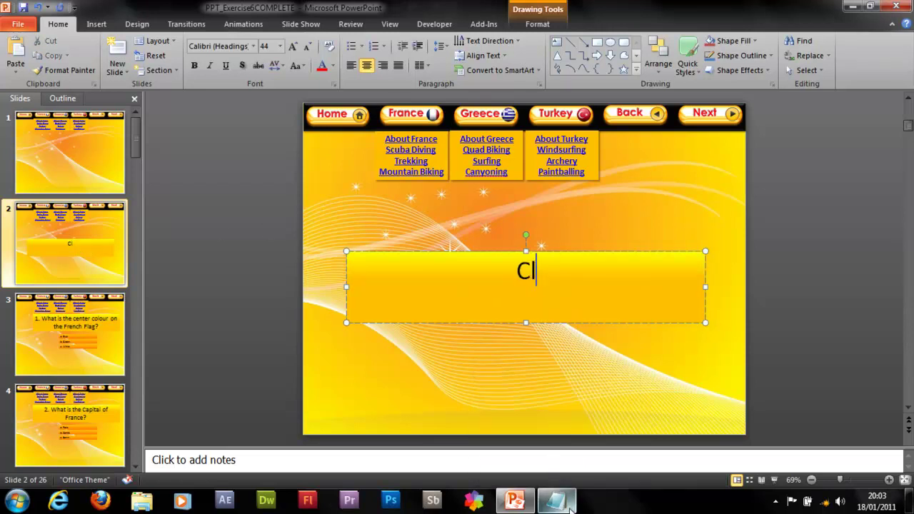
{"action": "type", "text": "ick Here "}
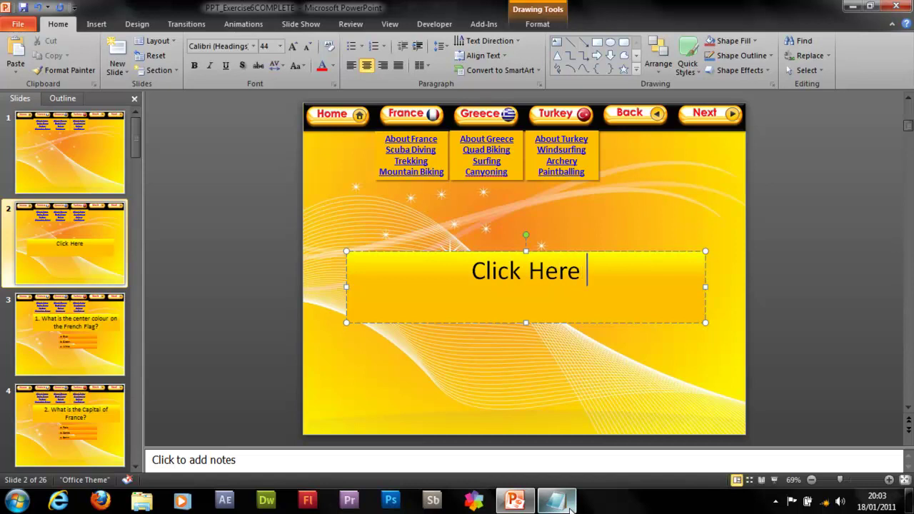
{"action": "type", "text": "To Start T"}
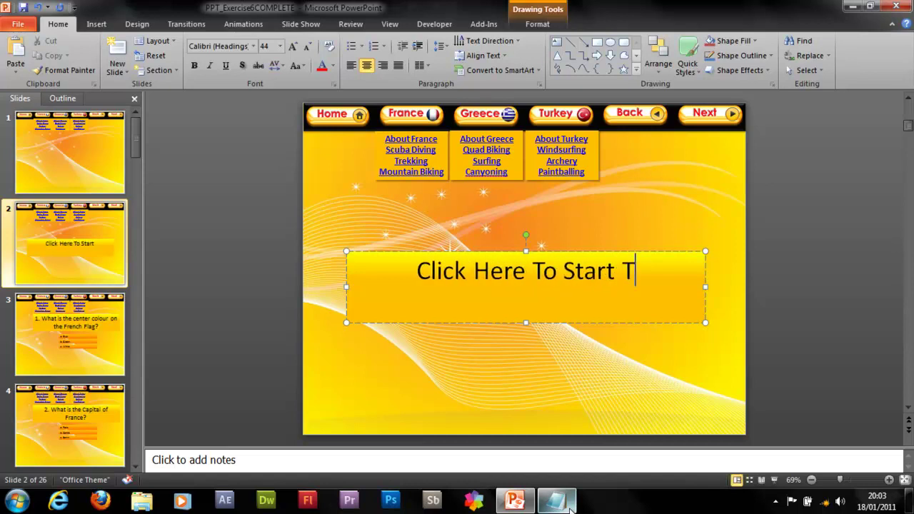
{"action": "type", "text": "he Quix"}
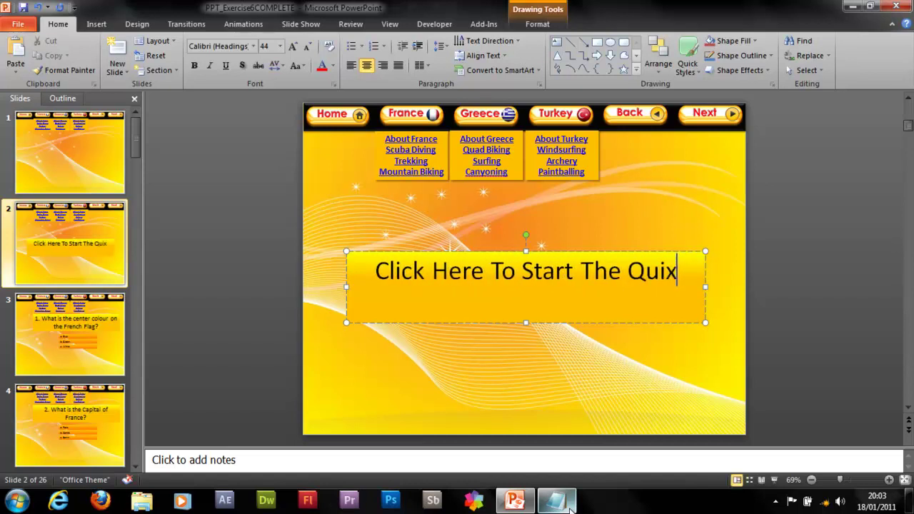
{"action": "key", "text": "BackSpace"}
{"action": "type", "text": "z"}
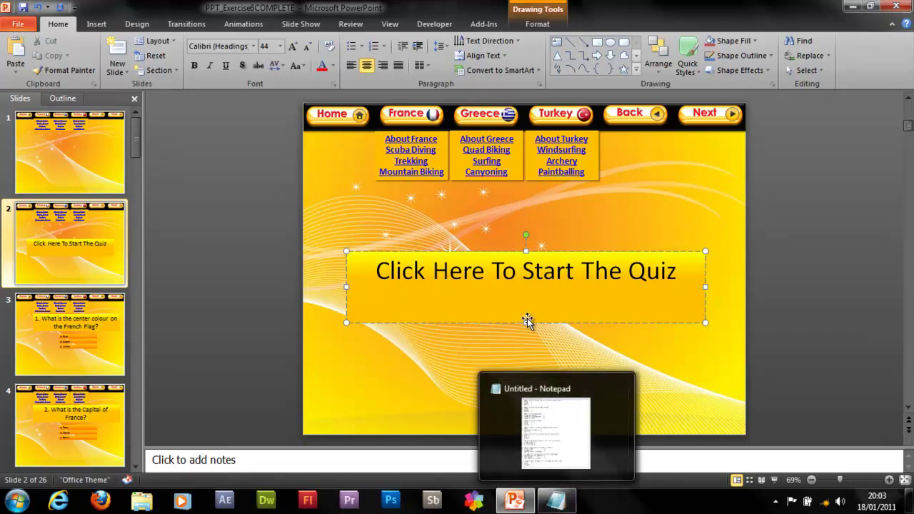
Step: Shrink the title box on slide 2 to the height of one text line and move it down to the slide's middle
{"action": "left_click_drag", "start_coordinate": [527, 322], "coordinate": [526, 290]}
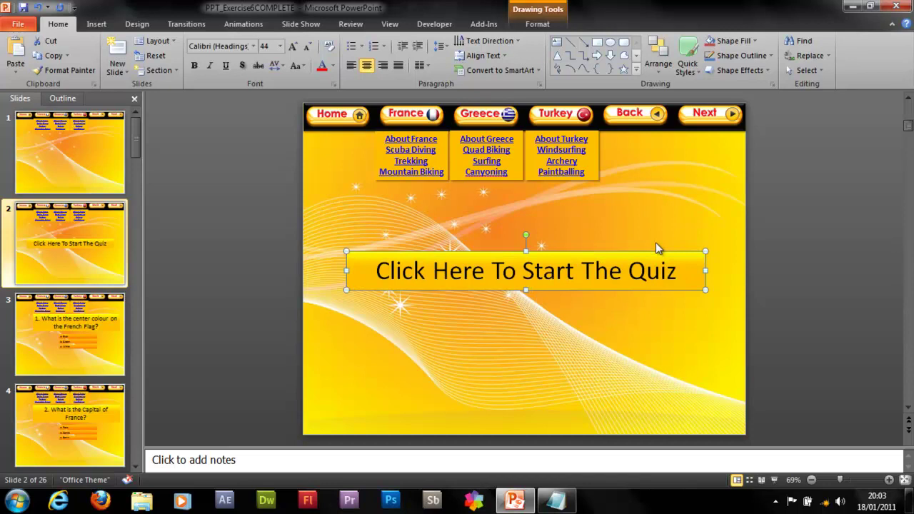
{"action": "left_click_drag", "start_coordinate": [655, 252], "coordinate": [653, 270]}
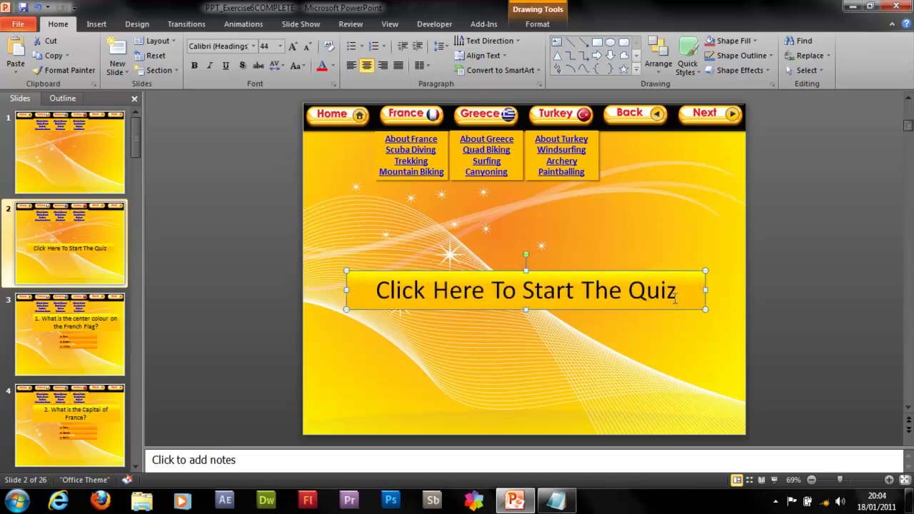
{"action": "left_click", "coordinate": [477, 219]}
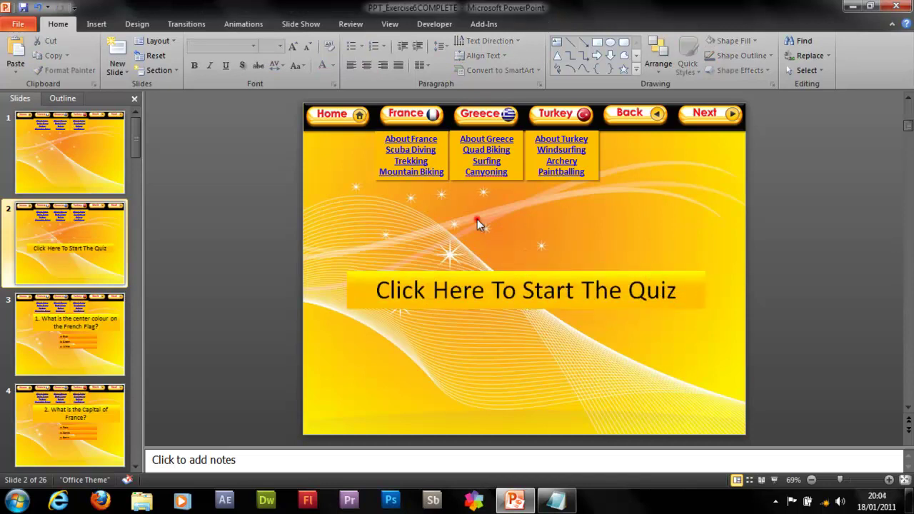
Step: Copy the quiz start slide and paste it directly after the question 10 slide
{"action": "left_click", "coordinate": [37, 280]}
{"action": "scroll", "coordinate": [82, 229], "scroll_direction": "down", "scroll_amount": 9}
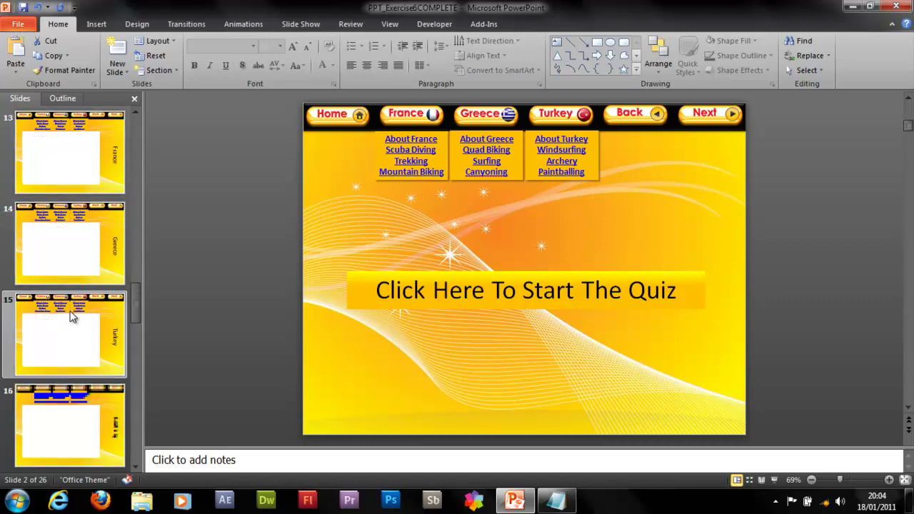
{"action": "left_click", "coordinate": [70, 336]}
{"action": "key", "text": "ctrl+v"}
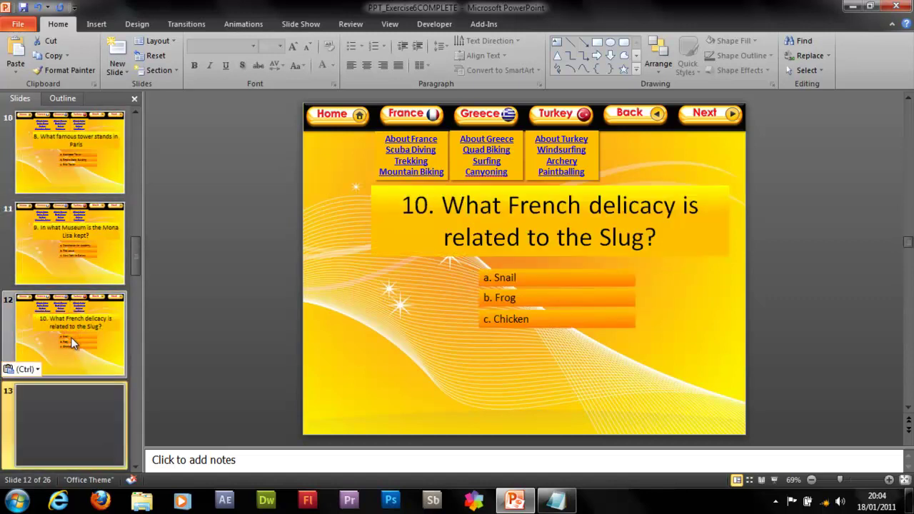
Step: Change the text on slide 13 to "Click Here To See Your Results"
{"action": "left_click_drag", "start_coordinate": [376, 290], "coordinate": [578, 310]}
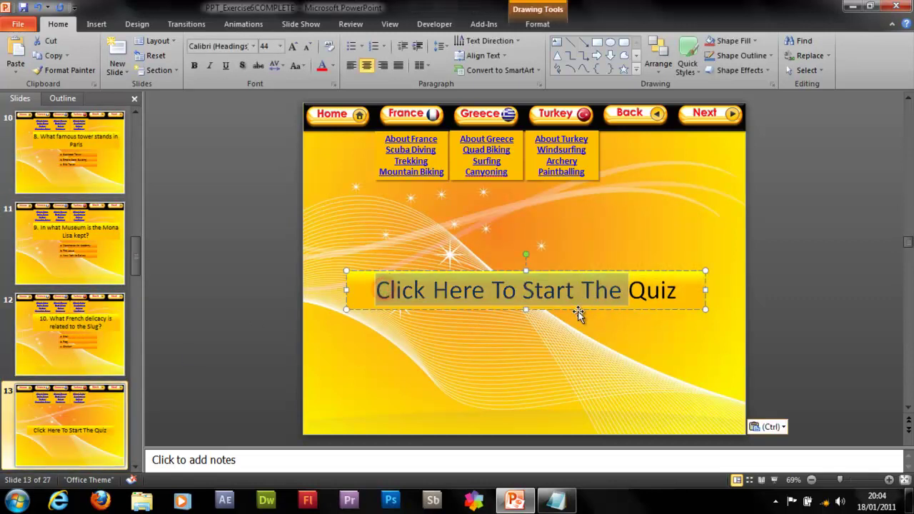
{"action": "left_click", "coordinate": [562, 321]}
{"action": "left_click_drag", "start_coordinate": [527, 289], "coordinate": [845, 300]}
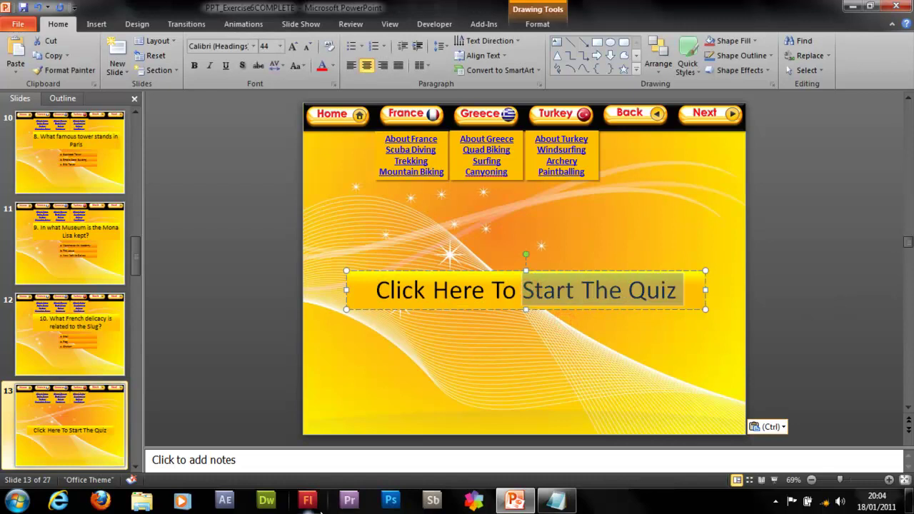
{"action": "type", "text": "See Your "}
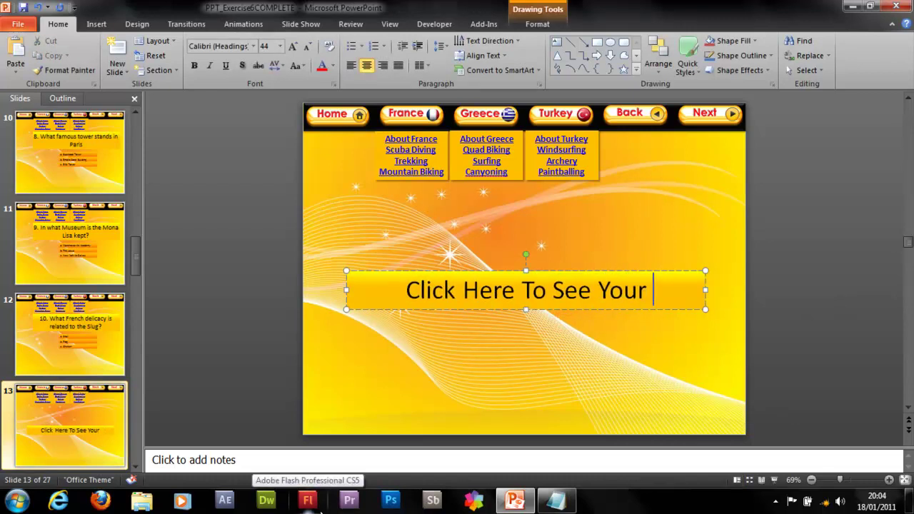
{"action": "type", "text": "REsults"}
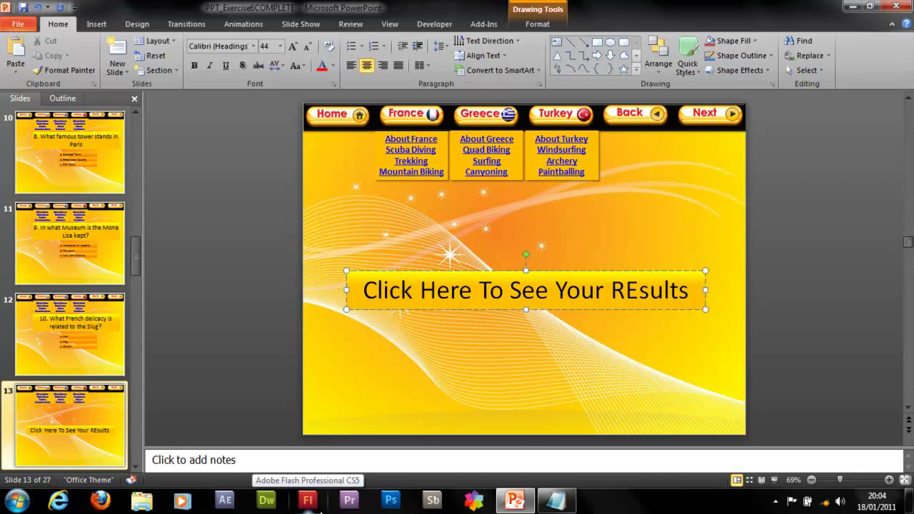
{"action": "key", "text": "BackSpace"}
{"action": "key", "text": "BackSpace"}
{"action": "key", "text": "BackSpace"}
{"action": "key", "text": "BackSpace"}
{"action": "key", "text": "BackSpace"}
{"action": "key", "text": "BackSpace"}
{"action": "type", "text": "esu"}
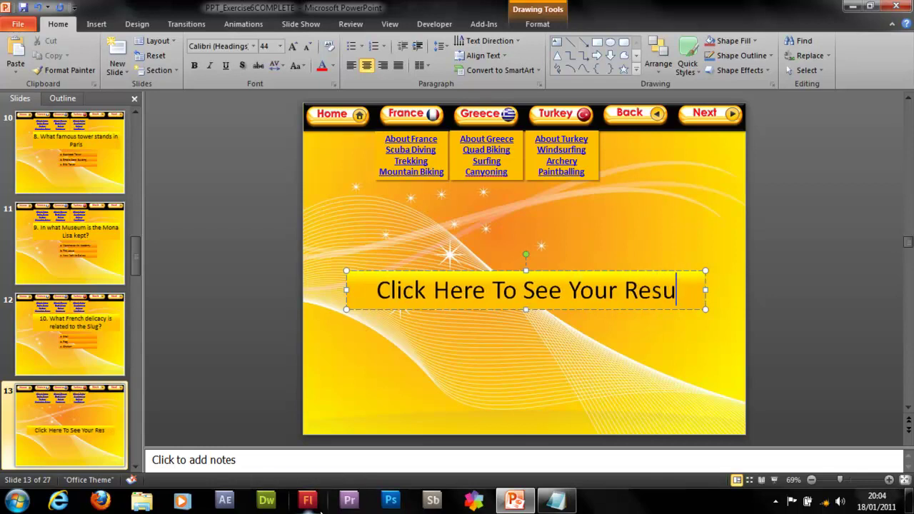
{"action": "type", "text": "lts"}
{"action": "left_click", "coordinate": [493, 347]}
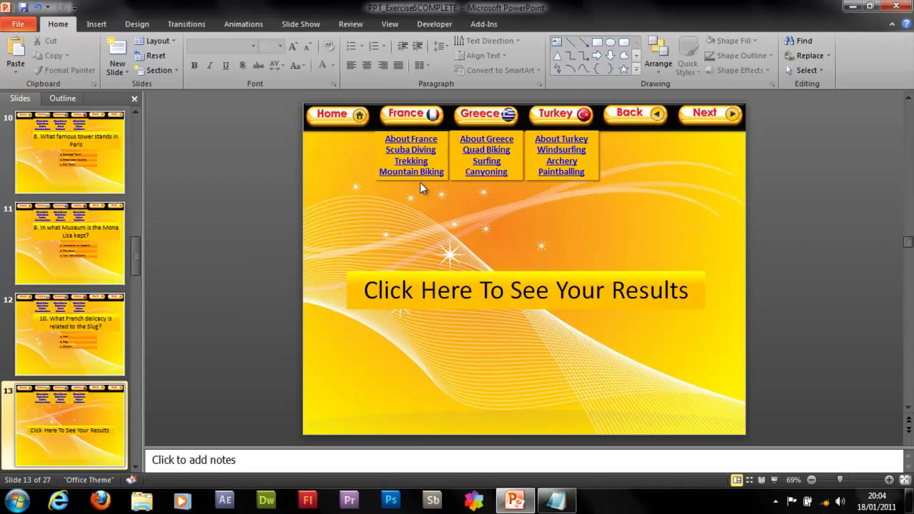
Step: Make sure Developer is enabled in the program's ribbon customization options, and bring up the Developer tools
{"action": "left_click", "coordinate": [21, 25]}
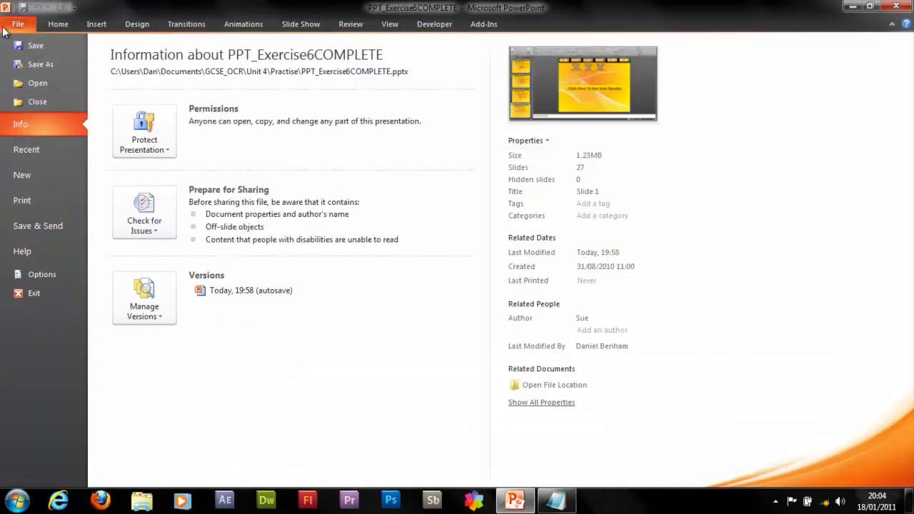
{"action": "left_click", "coordinate": [43, 274]}
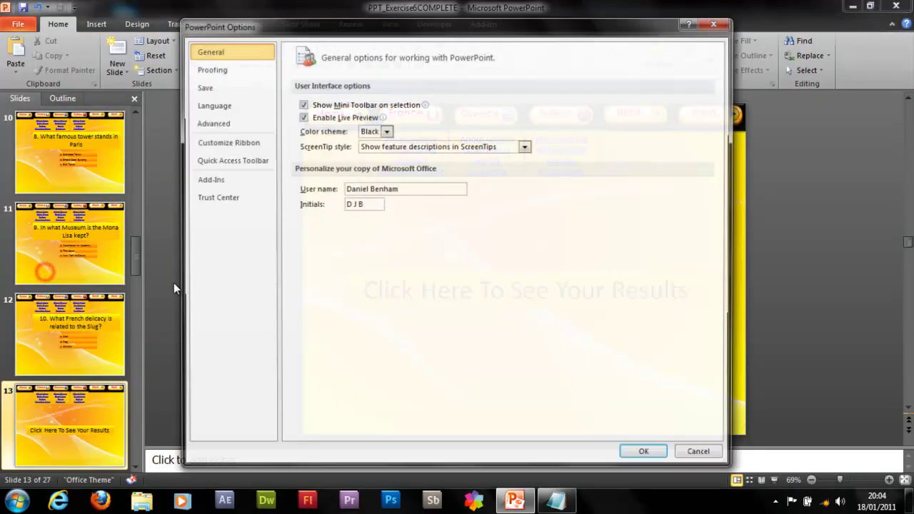
{"action": "left_click", "coordinate": [239, 143]}
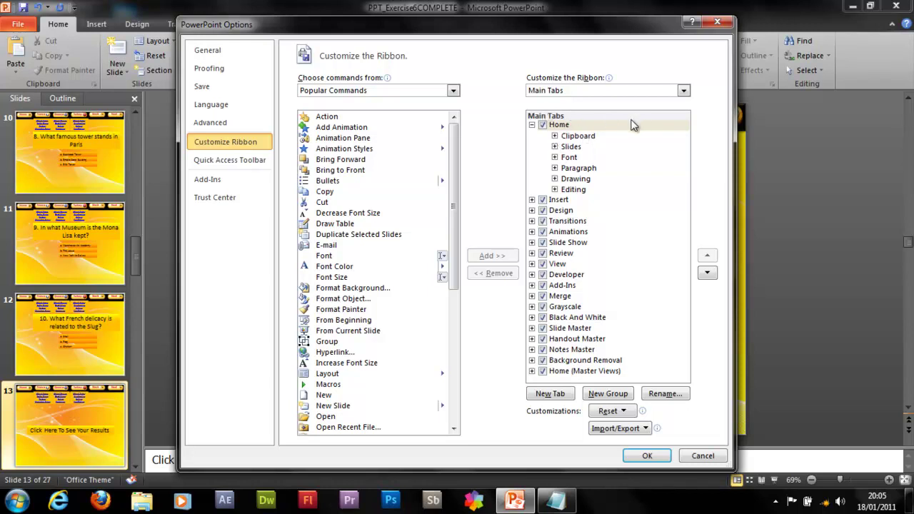
{"action": "left_click", "coordinate": [546, 276]}
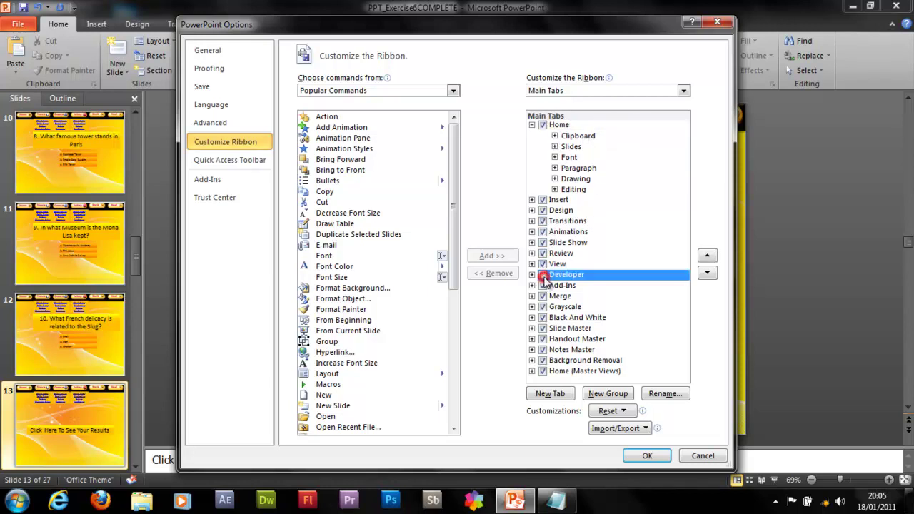
{"action": "left_click", "coordinate": [638, 456]}
{"action": "left_click", "coordinate": [435, 24]}
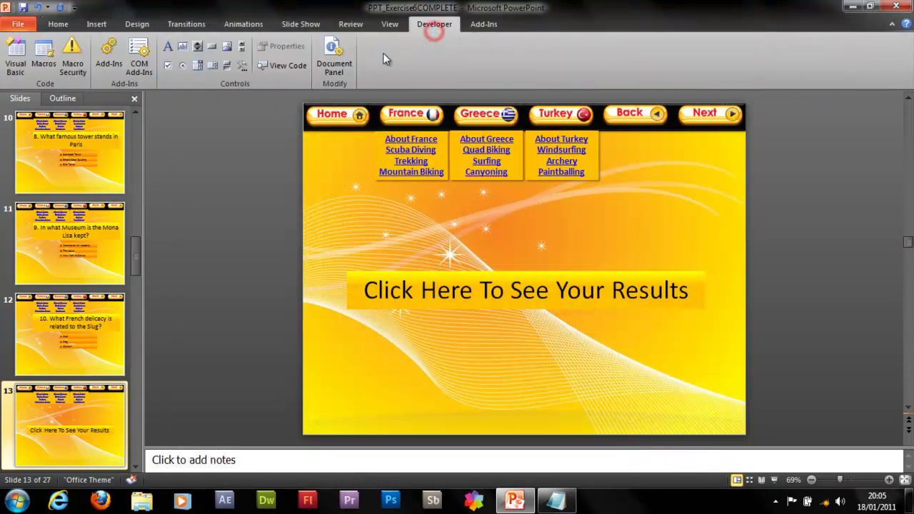